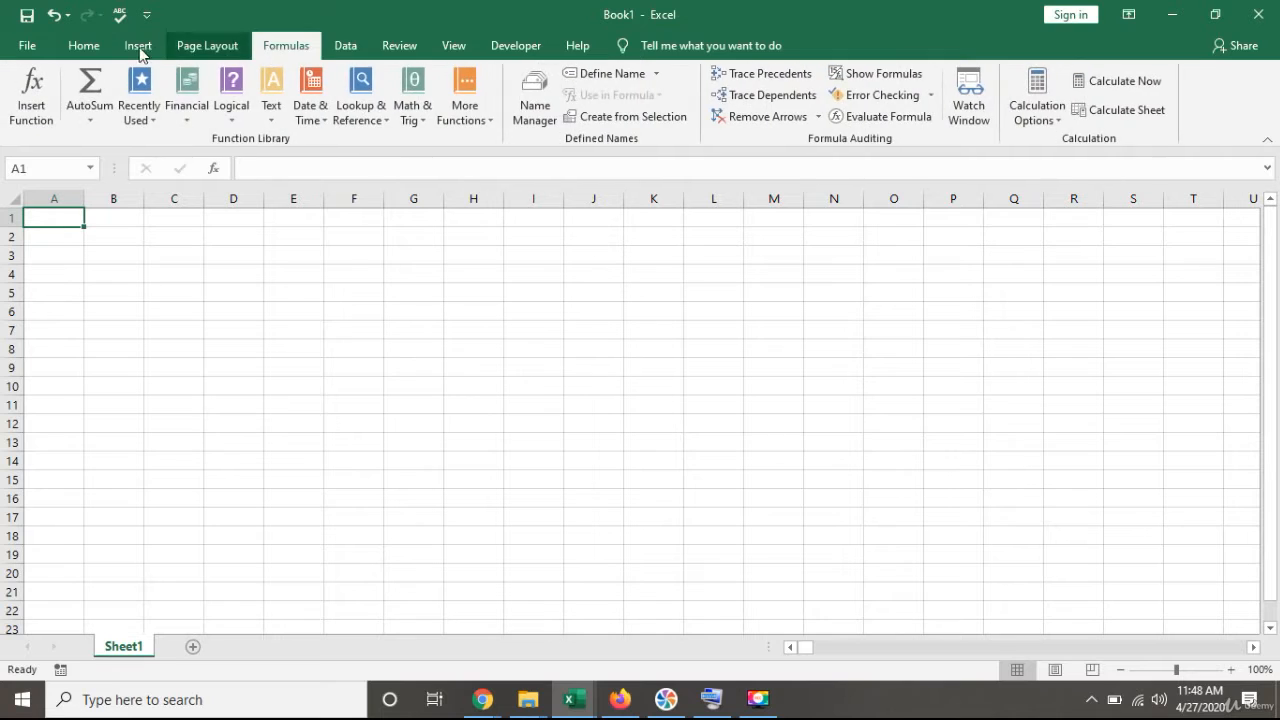
Step: Select cells F5 and F6 individually and entire columns F through I one at a time
{"action": "left_click", "coordinate": [86, 47]}
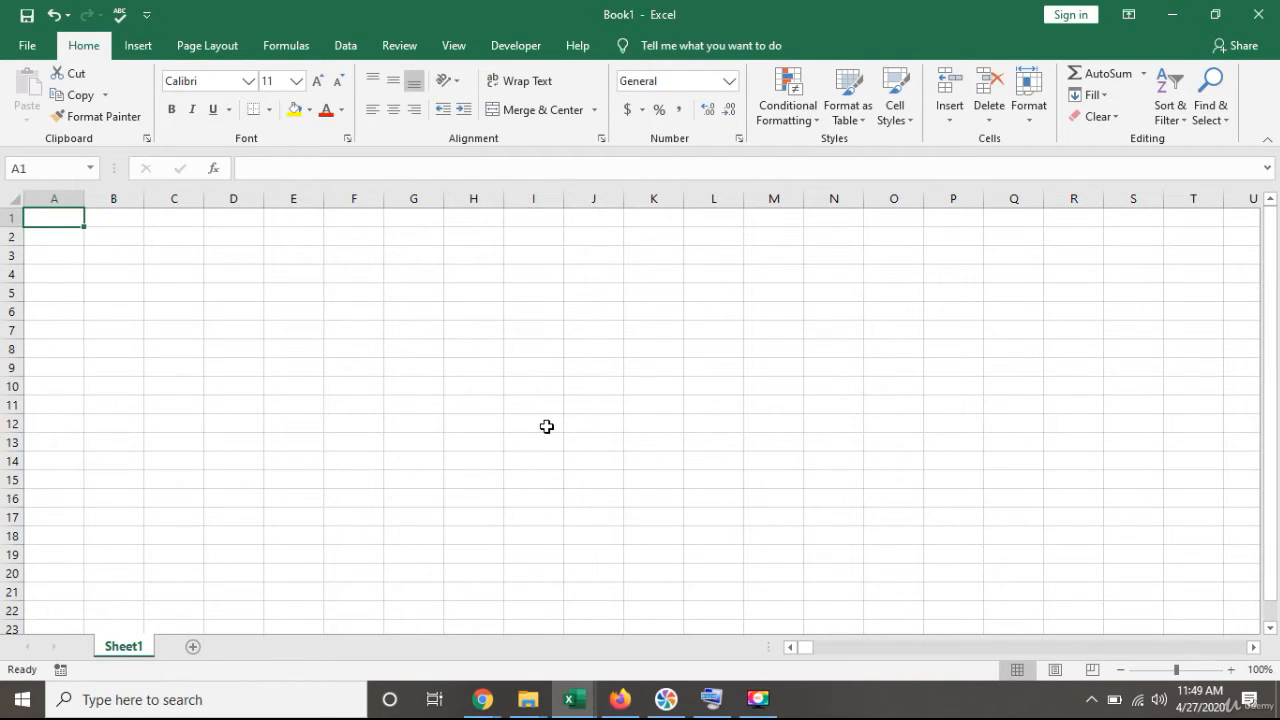
{"action": "left_click", "coordinate": [352, 298]}
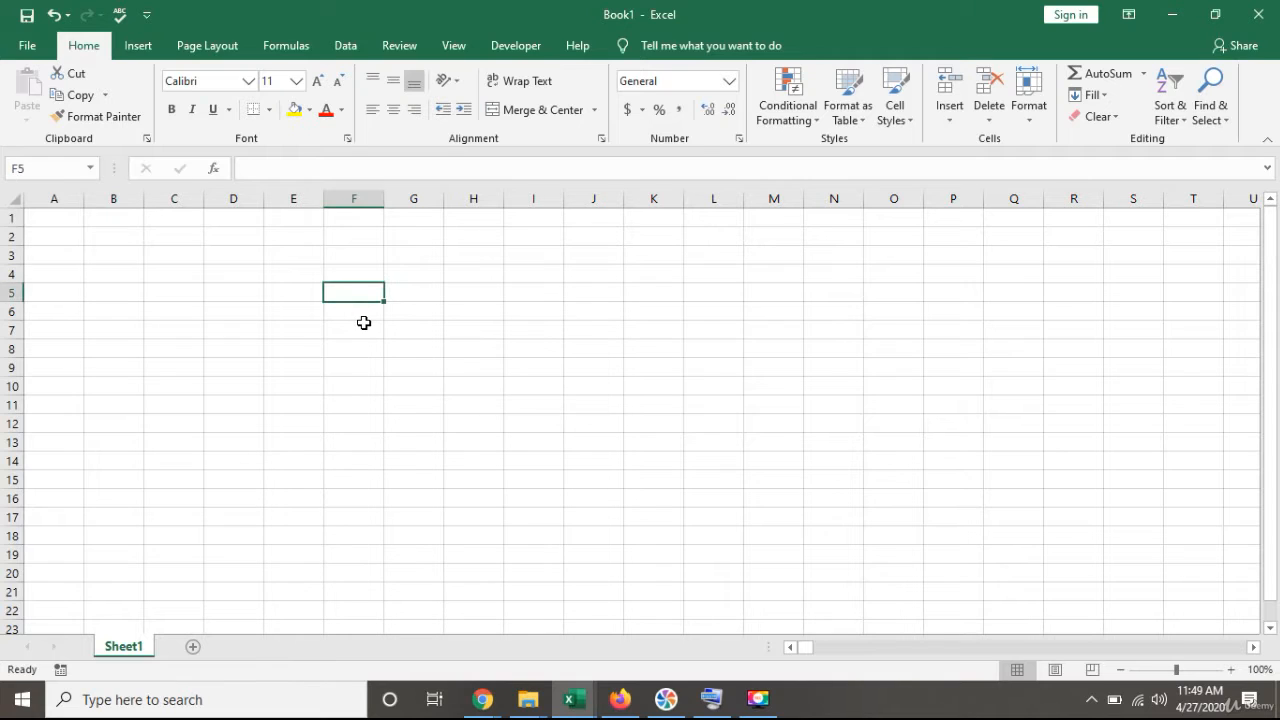
{"action": "left_click", "coordinate": [367, 312]}
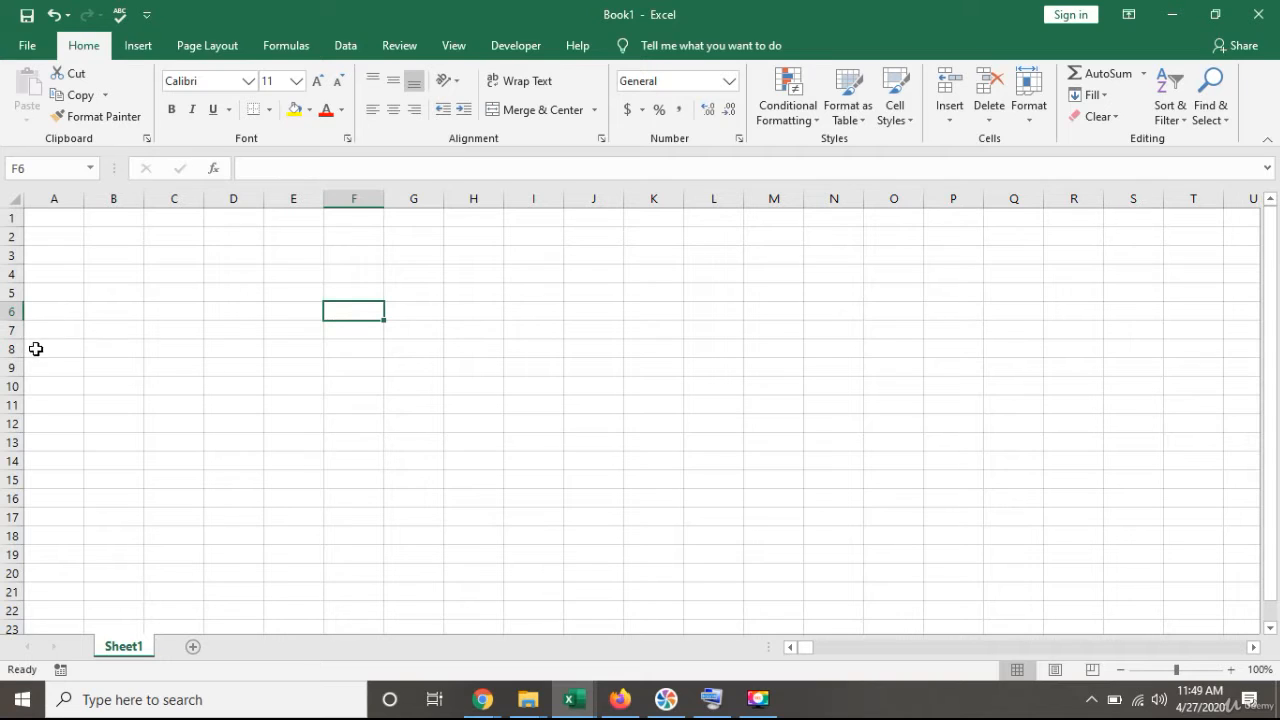
{"action": "left_click", "coordinate": [350, 199]}
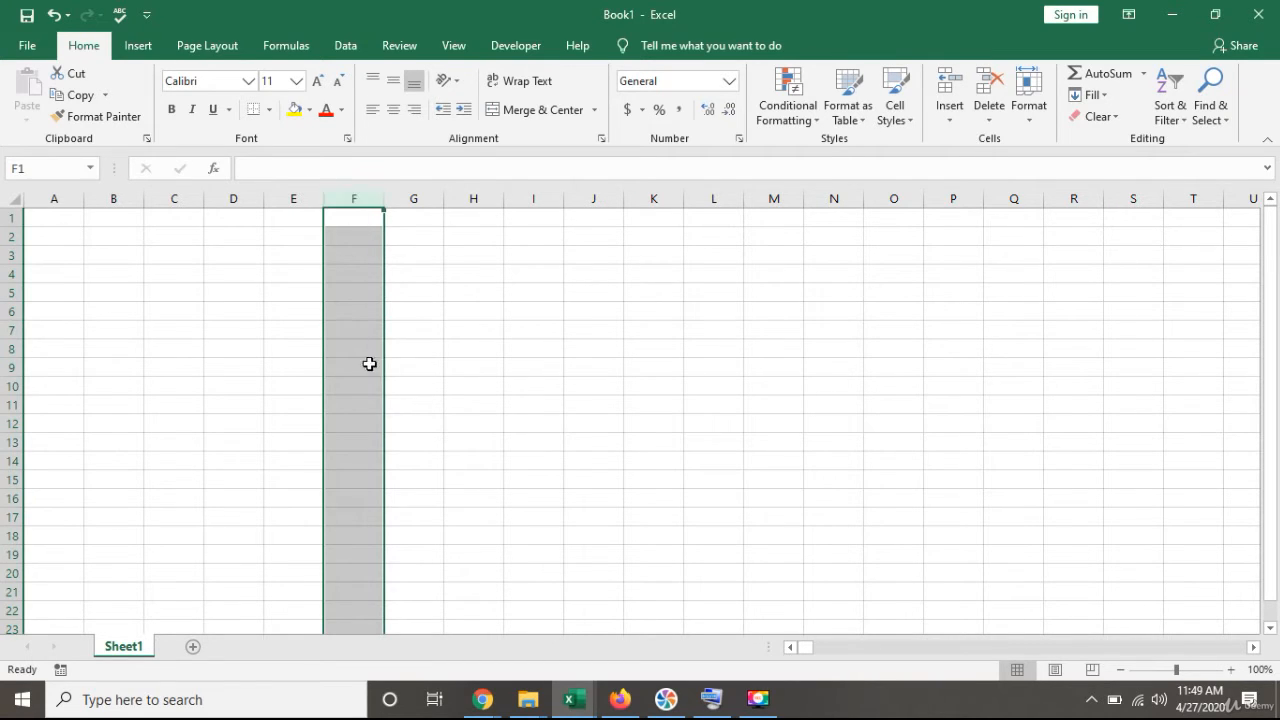
{"action": "left_click", "coordinate": [410, 197]}
{"action": "left_click", "coordinate": [470, 196]}
{"action": "left_click", "coordinate": [537, 197]}
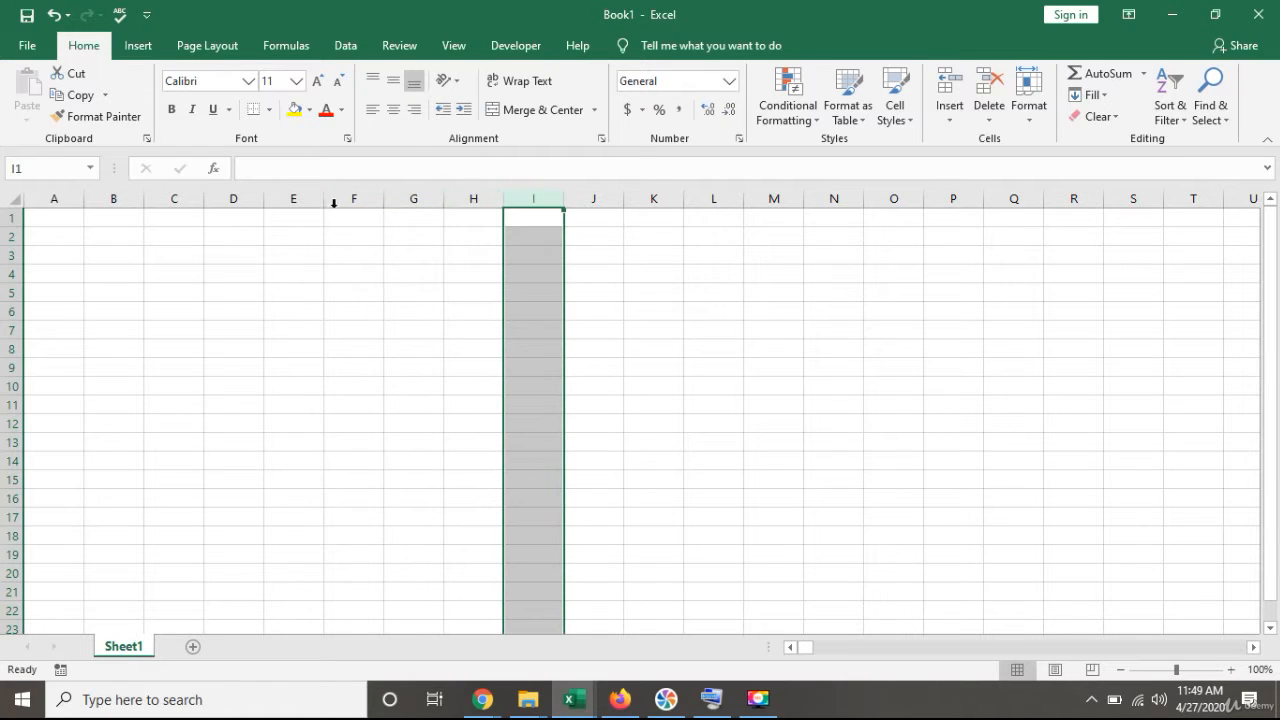
{"action": "left_click", "coordinate": [356, 197]}
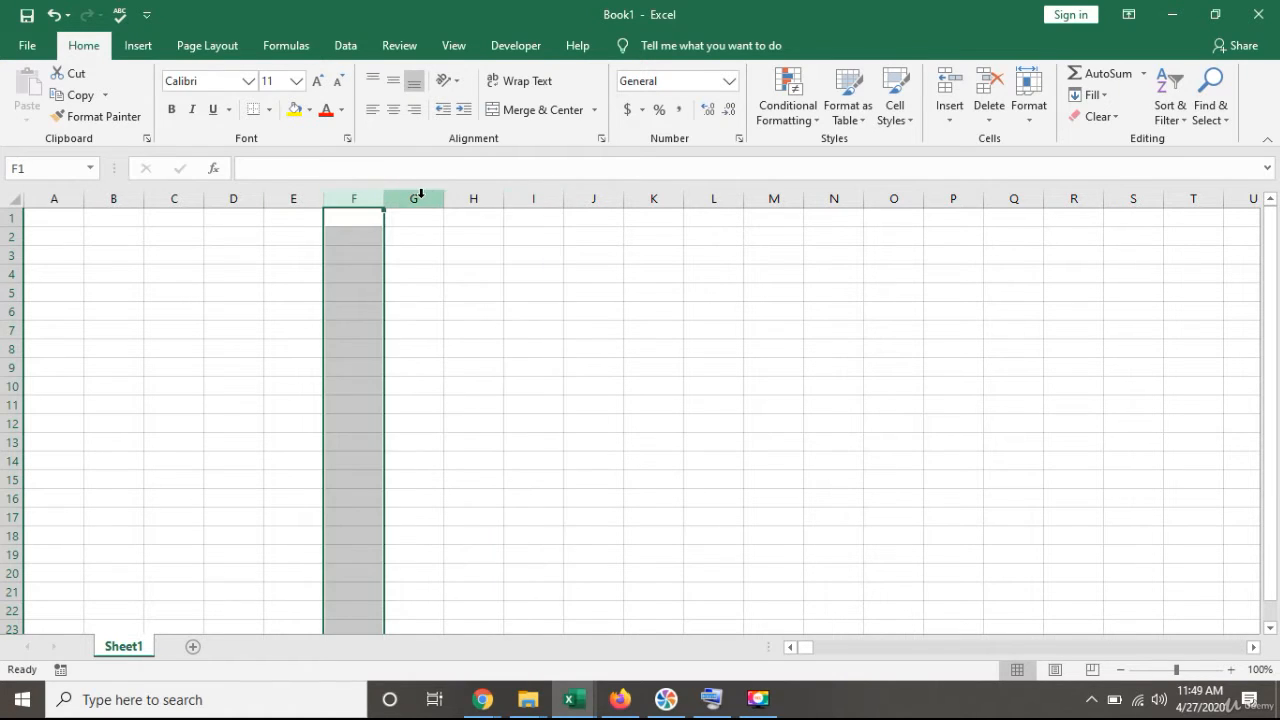
{"action": "left_click", "coordinate": [421, 194]}
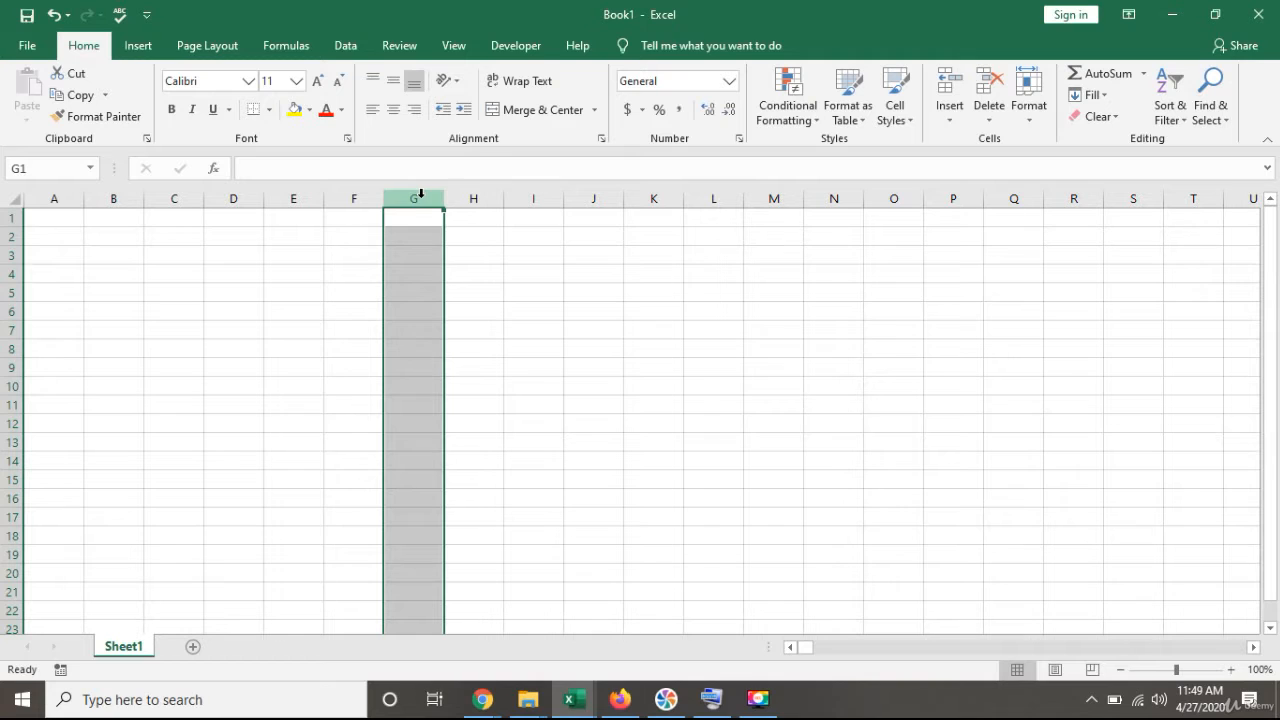
Step: Select entire rows 6 through 10 one at a time
{"action": "left_click", "coordinate": [8, 311]}
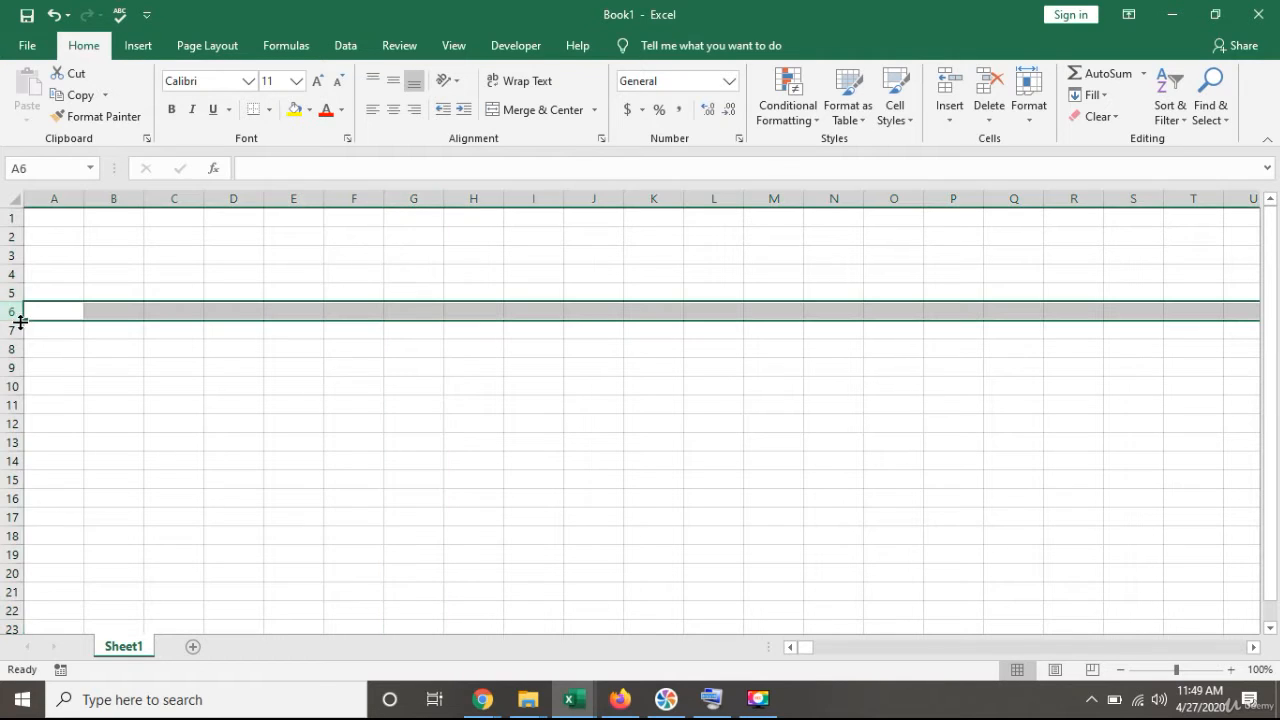
{"action": "left_click", "coordinate": [14, 330]}
{"action": "left_click", "coordinate": [14, 348]}
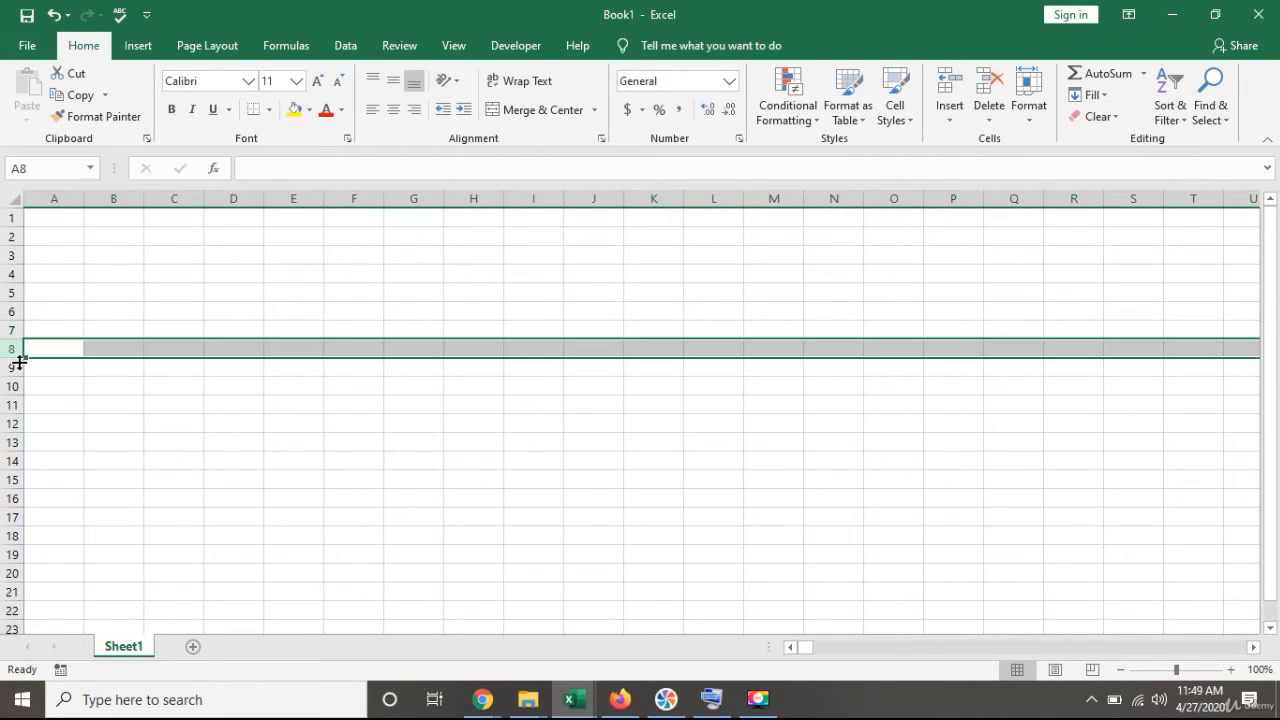
{"action": "left_click", "coordinate": [12, 367]}
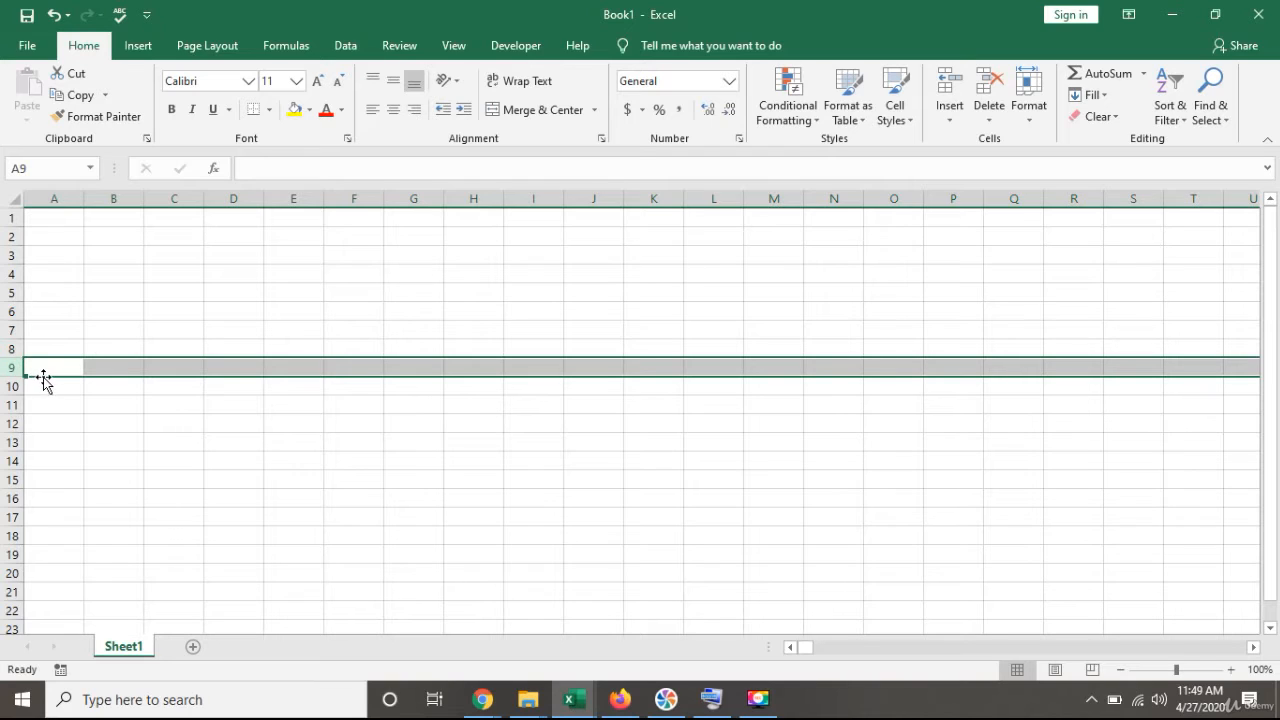
{"action": "left_click", "coordinate": [13, 390]}
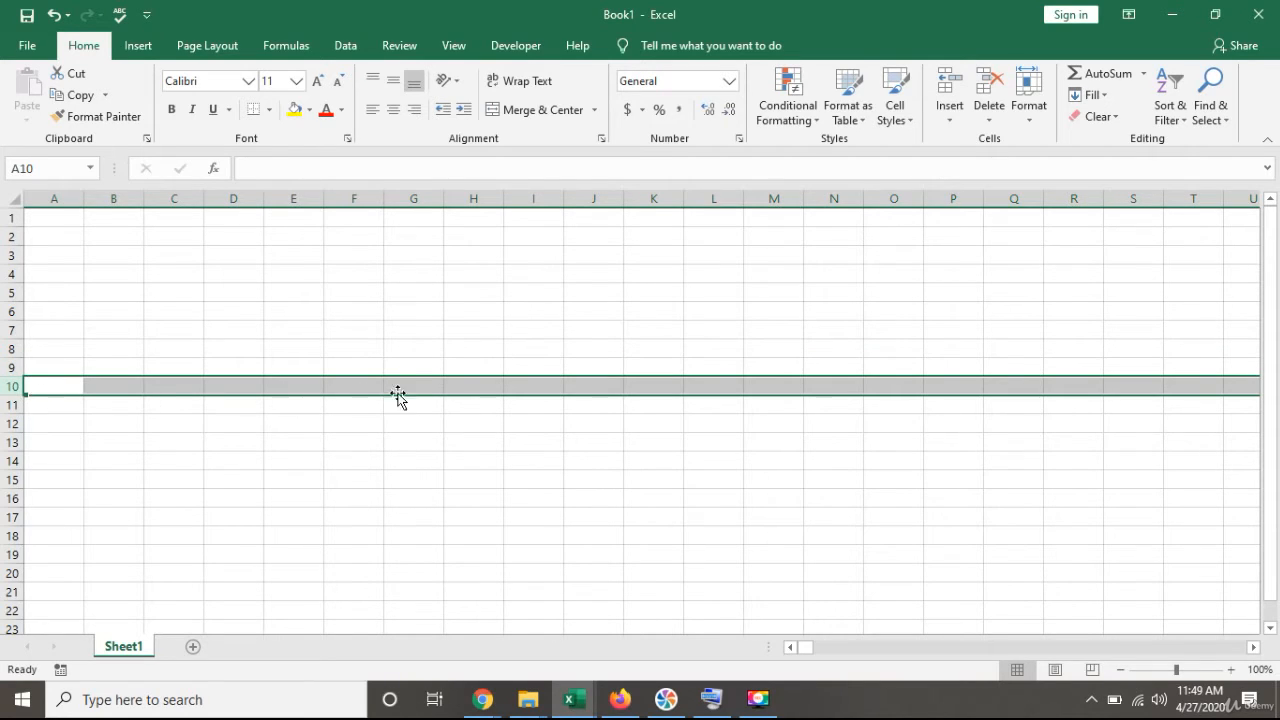
{"action": "left_click", "coordinate": [424, 332]}
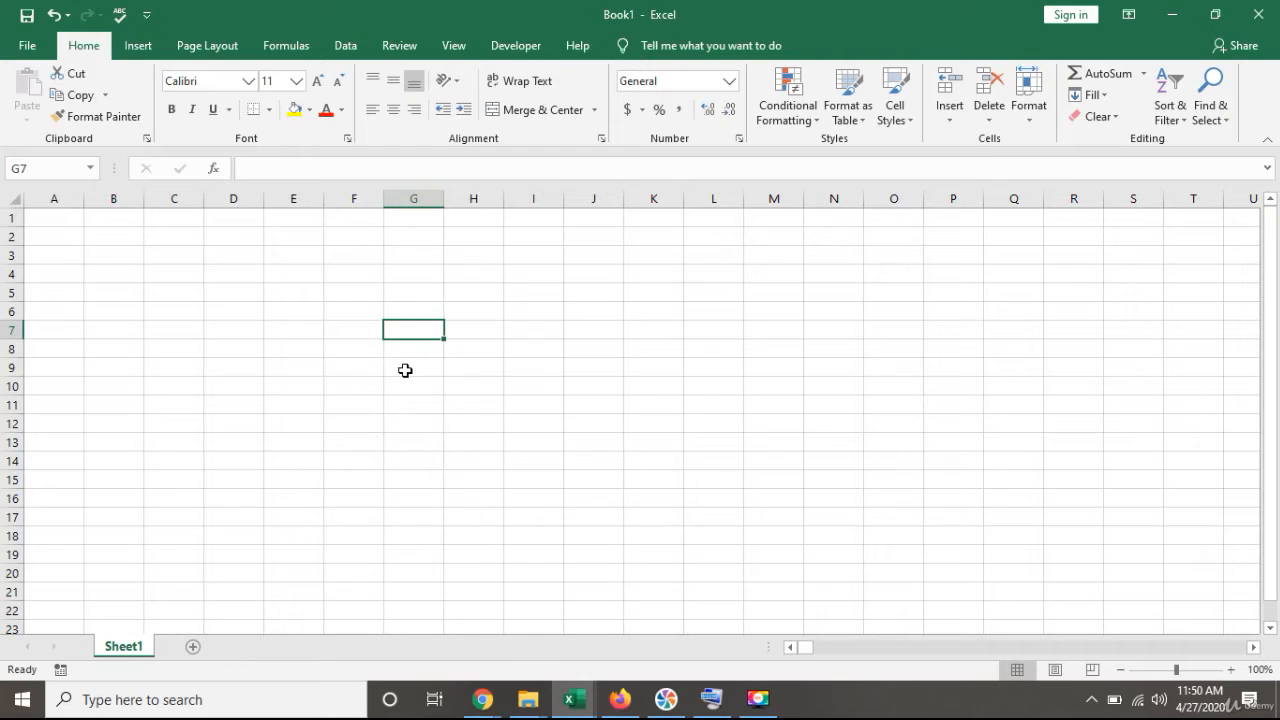
{"action": "left_click", "coordinate": [651, 334]}
{"action": "left_click", "coordinate": [653, 370]}
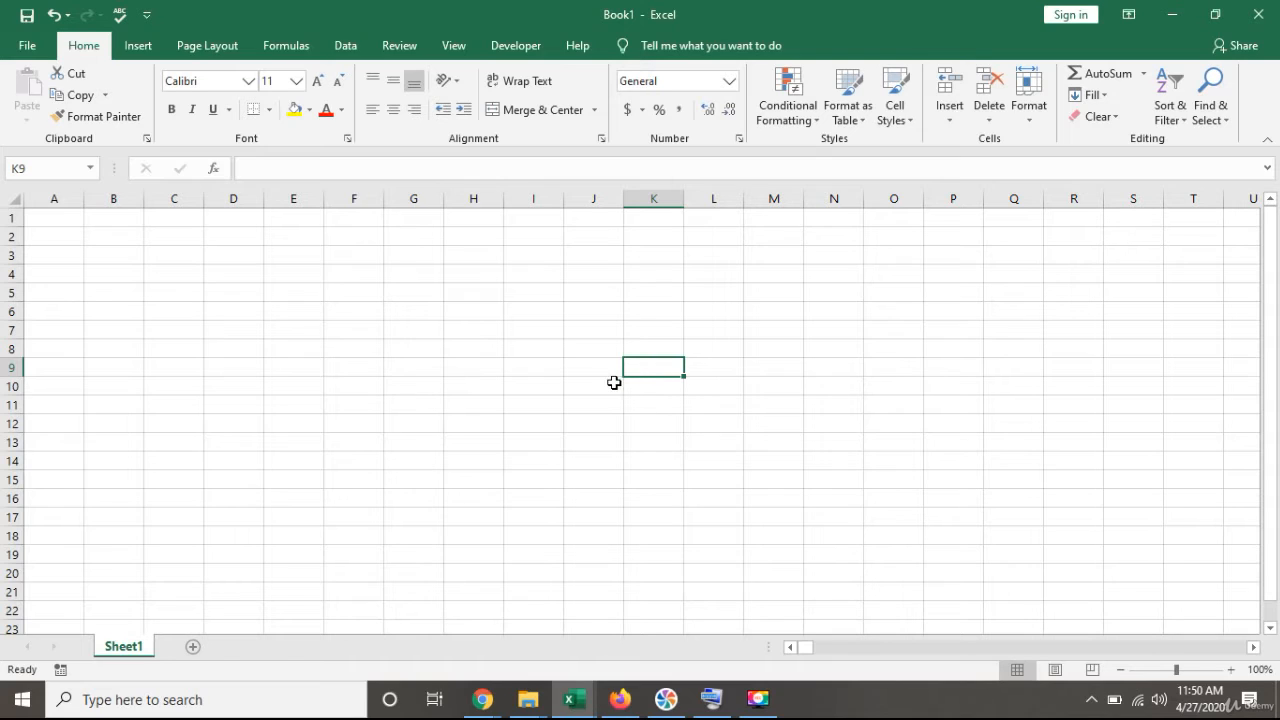
Step: Enter a person's first name in cell H8 and the number 100 in H9
{"action": "left_click", "coordinate": [500, 352]}
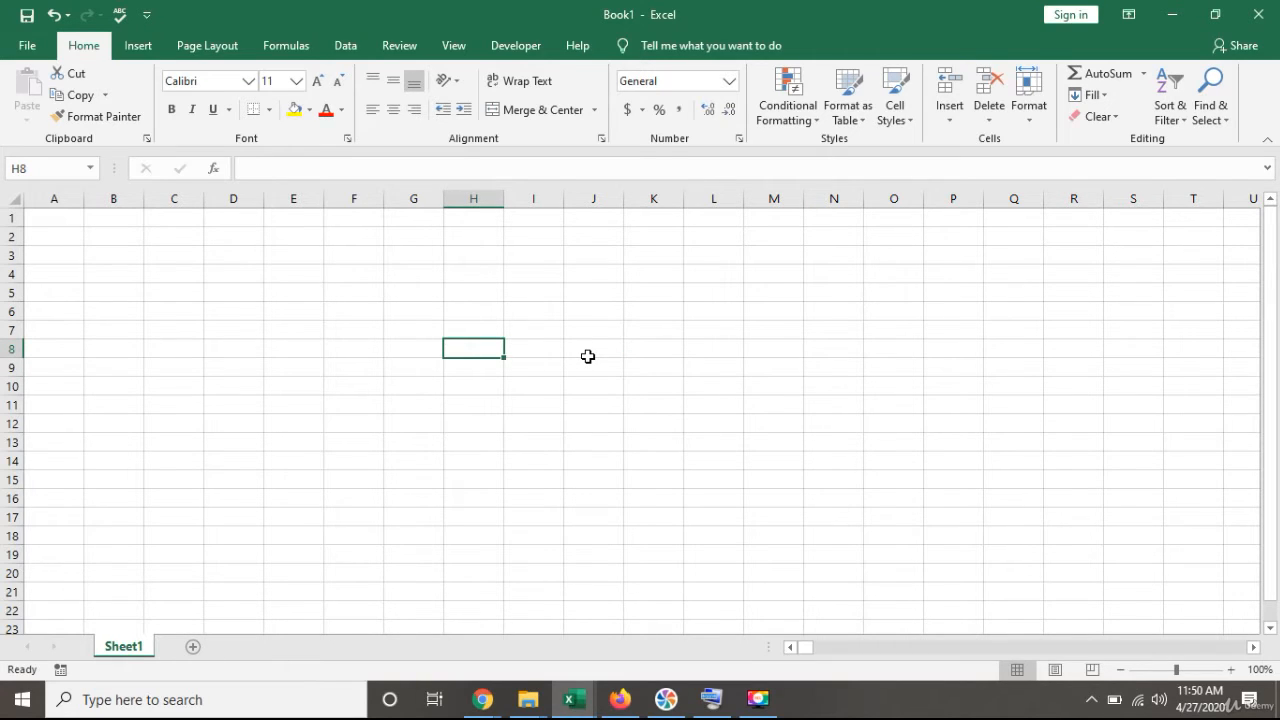
{"action": "type", "text": "John"}
{"action": "key", "text": "Return"}
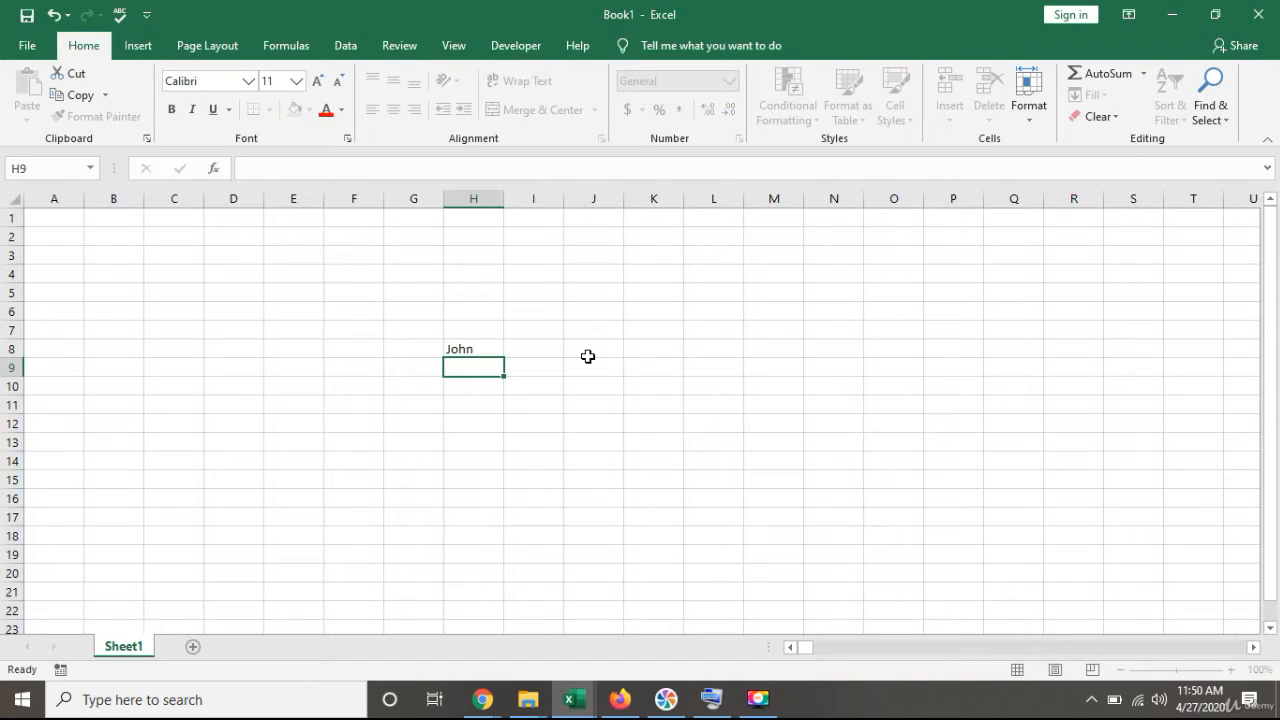
{"action": "type", "text": "100"}
{"action": "key", "text": "Return"}
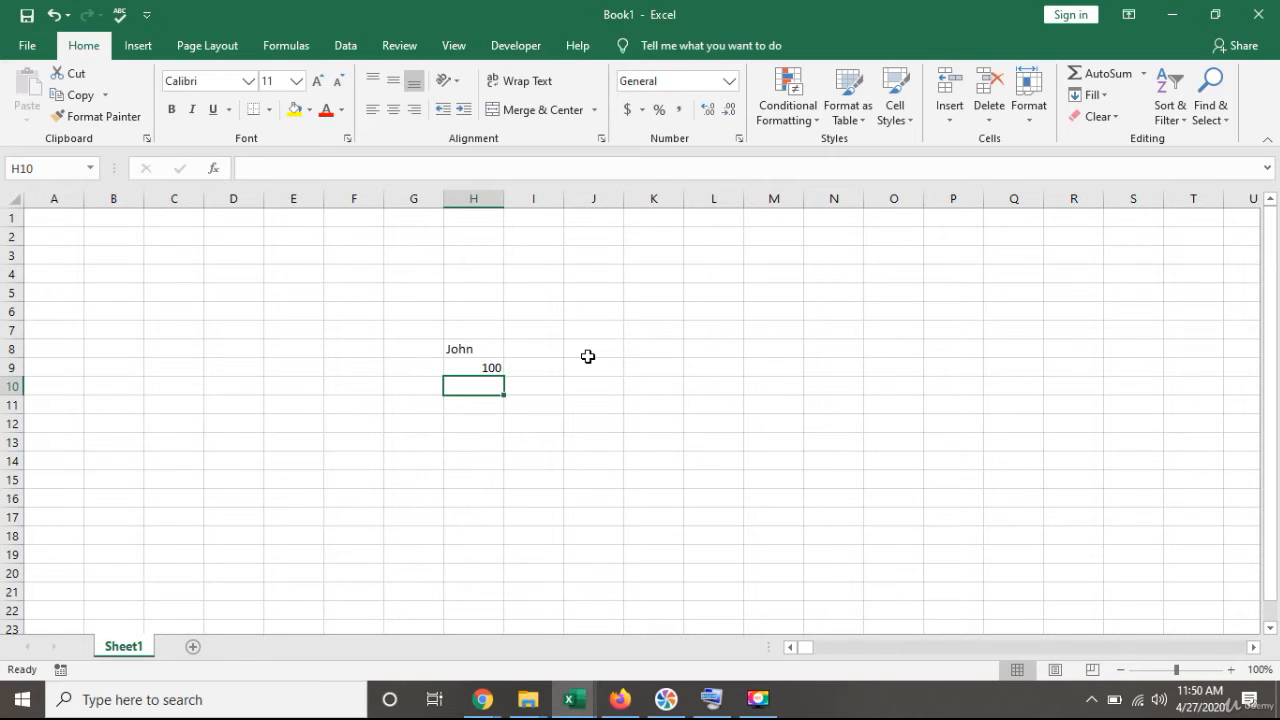
Step: Enter the date 27 Apr 2020 in cell H10 and the amount $20 in H11
{"action": "type", "text": "27 A"}
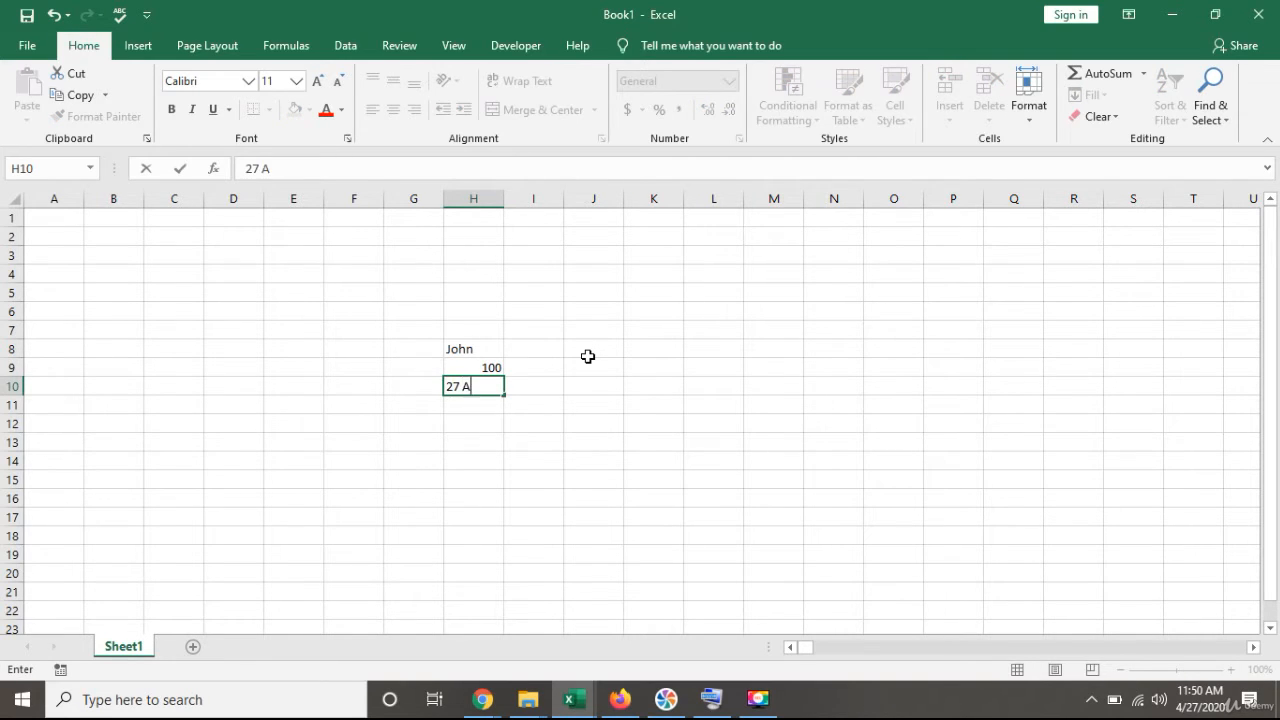
{"action": "type", "text": "pr 2020"}
{"action": "key", "text": "Return"}
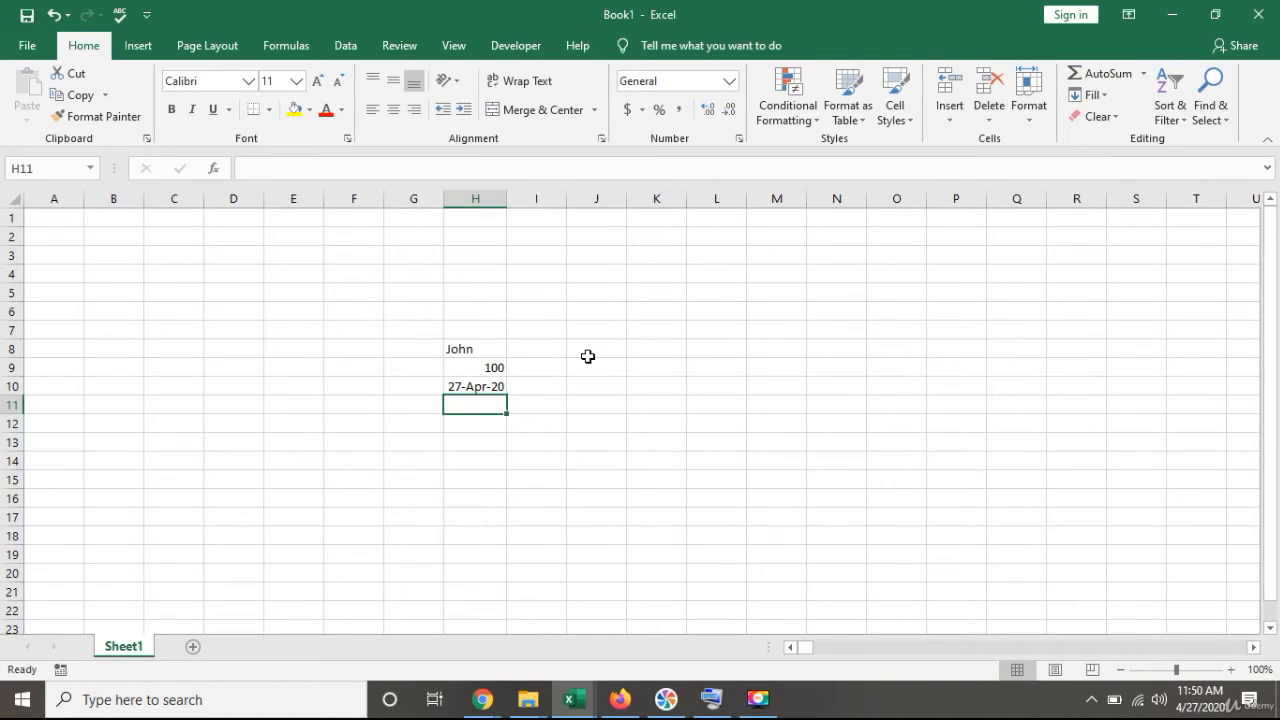
{"action": "type", "text": "$"}
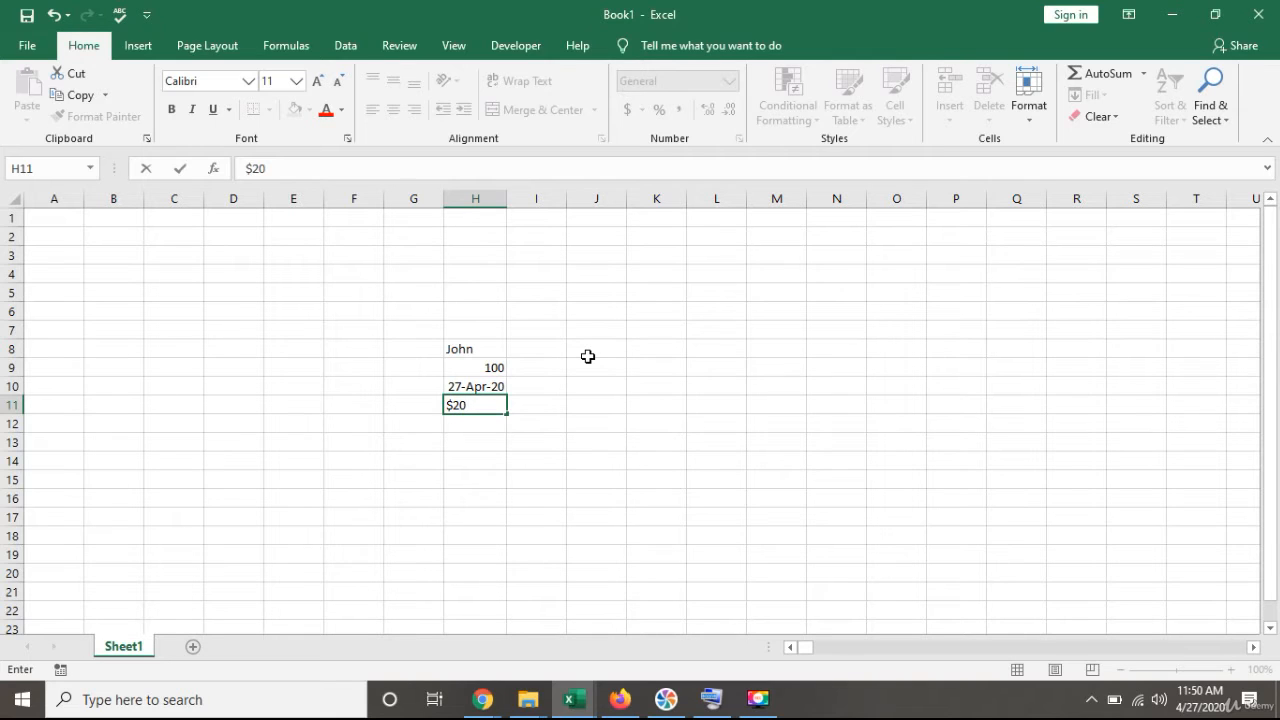
{"action": "type", "text": "20"}
{"action": "key", "text": "Return"}
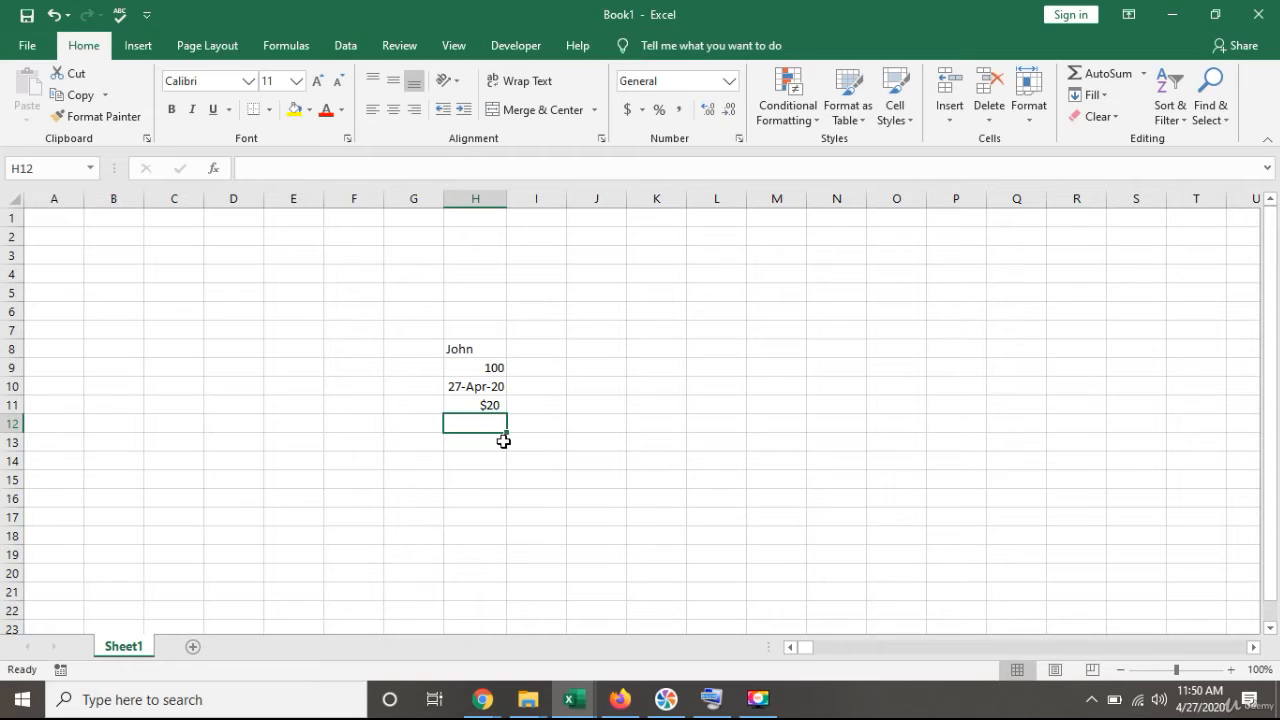
Step: Fill the name cell H8 with yellow and set the font color of H9 to red
{"action": "left_click", "coordinate": [474, 351]}
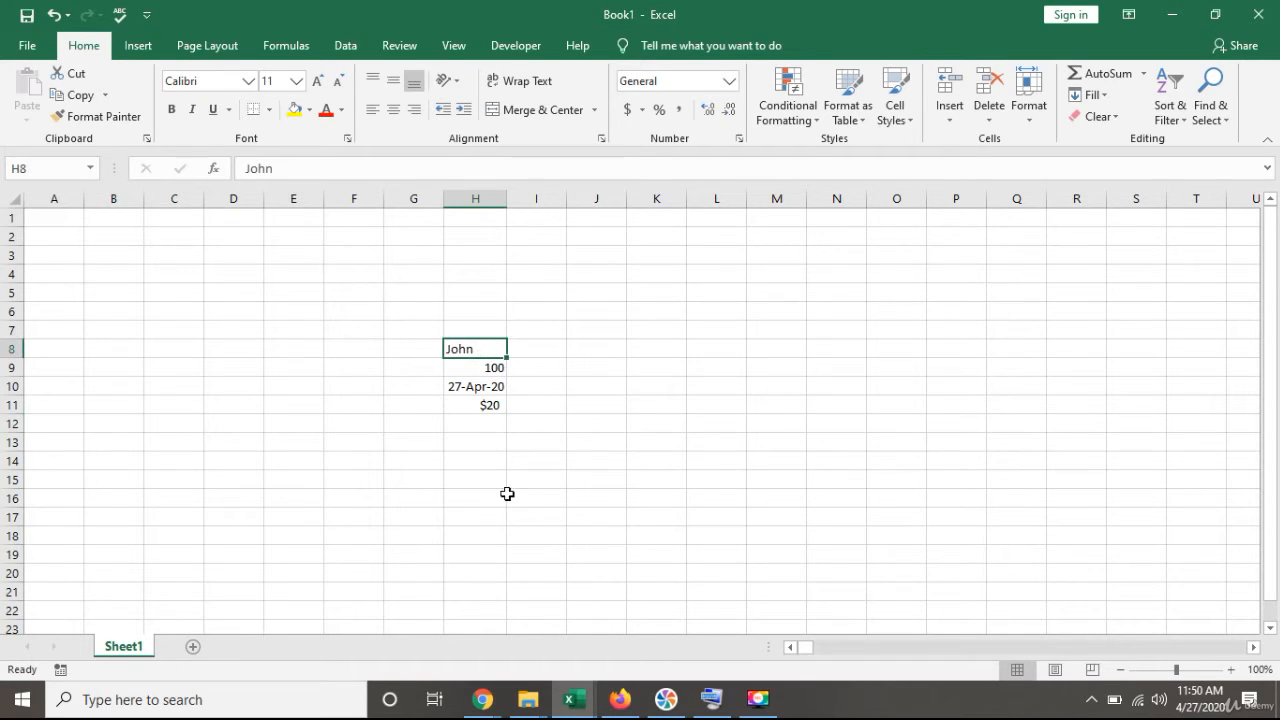
{"action": "left_click", "coordinate": [295, 110]}
{"action": "left_click", "coordinate": [492, 369]}
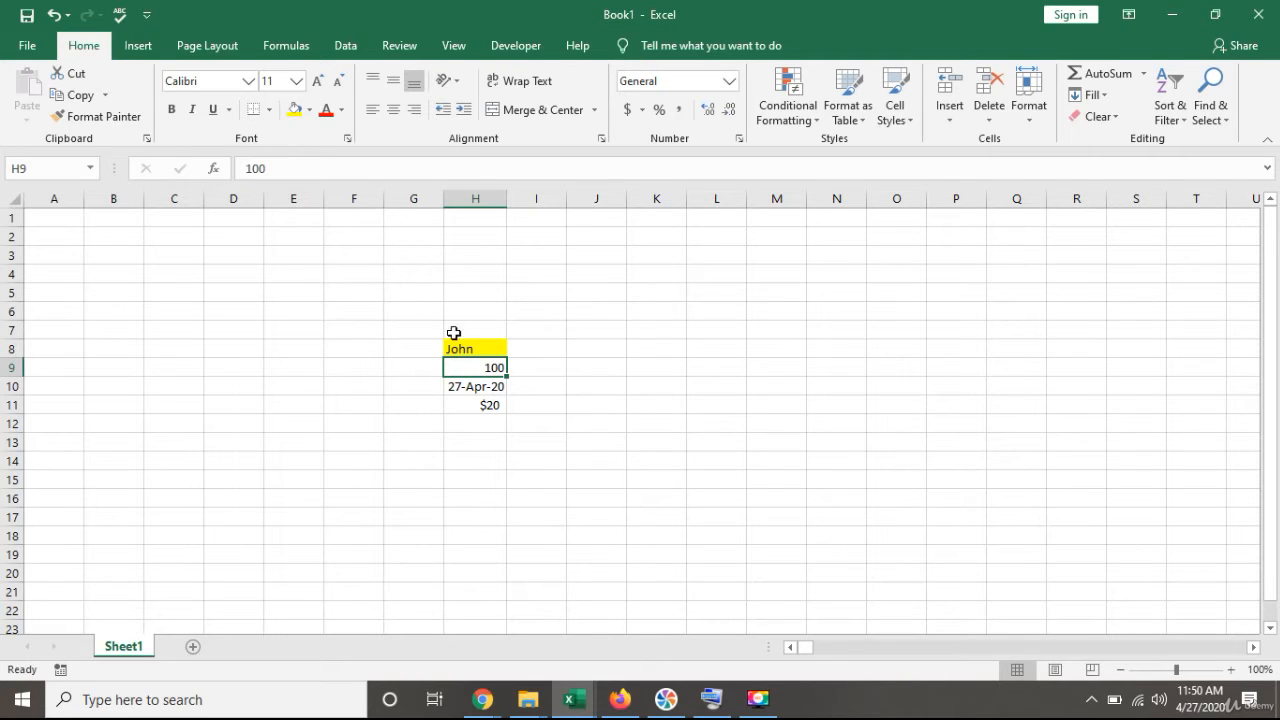
{"action": "left_click", "coordinate": [341, 110]}
{"action": "left_click", "coordinate": [345, 278]}
Step: Apply Thick Outside Borders to the date cell H10
{"action": "left_click", "coordinate": [482, 390]}
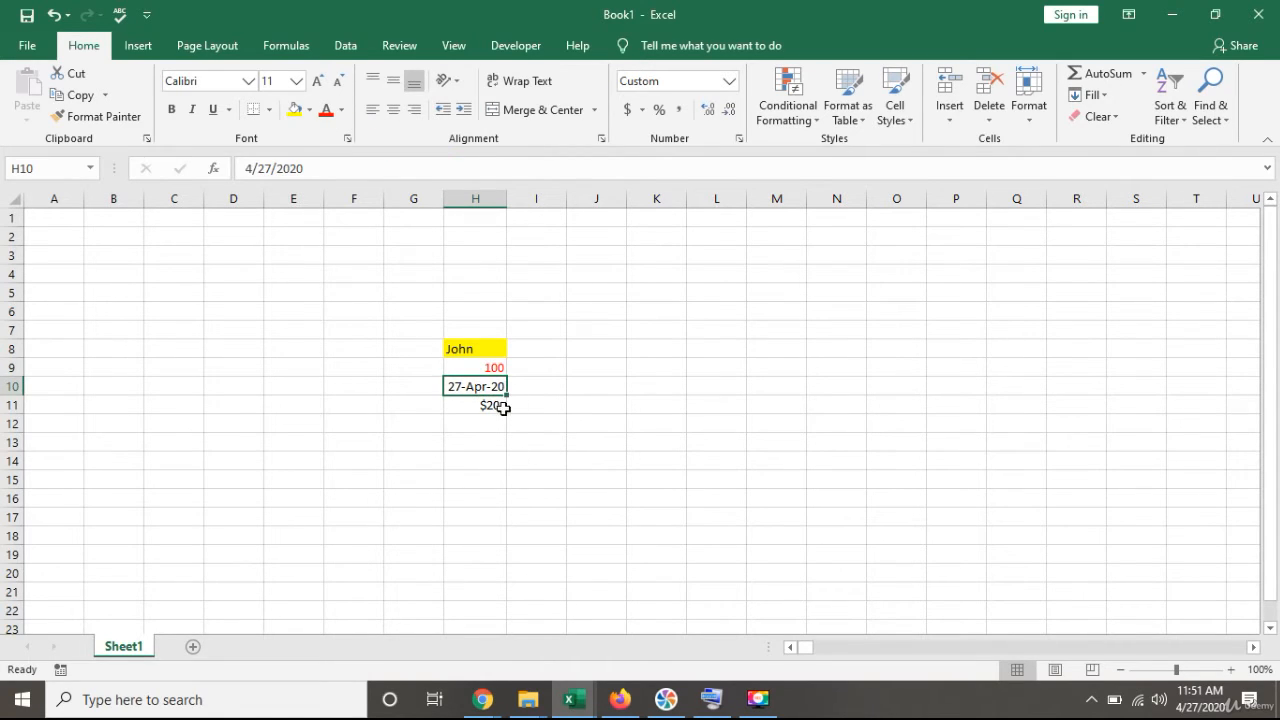
{"action": "left_click", "coordinate": [268, 111]}
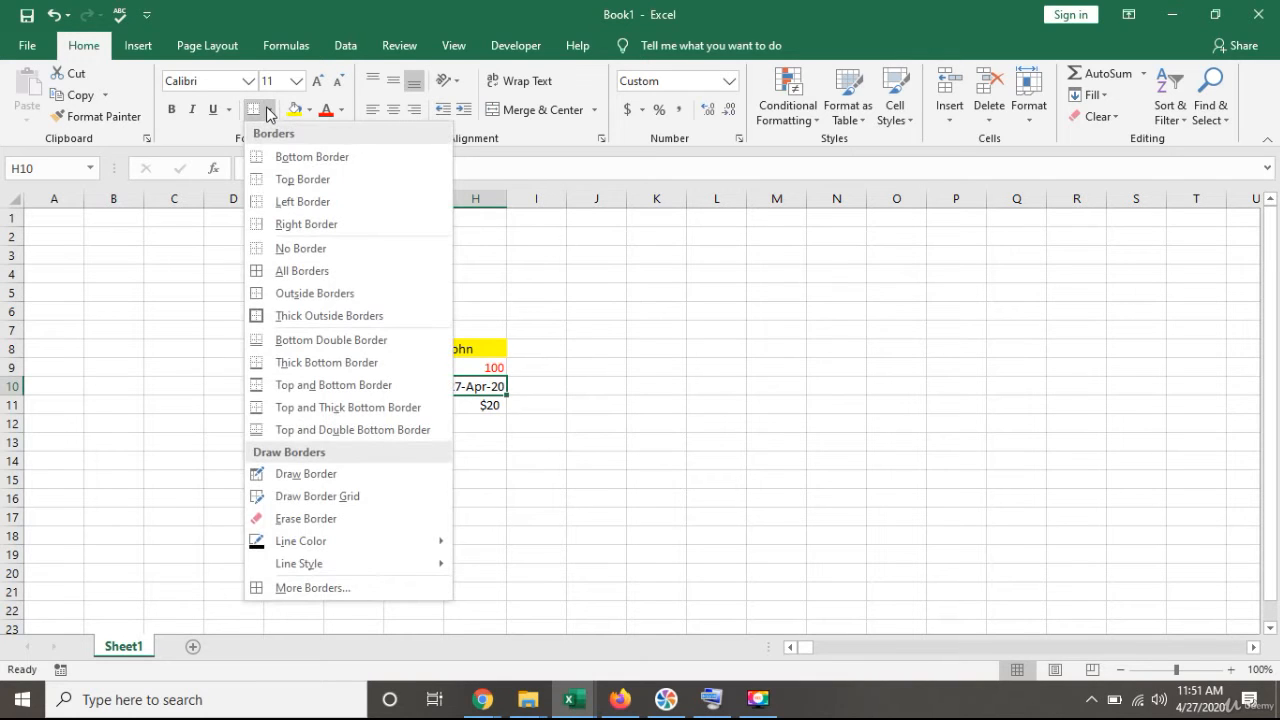
{"action": "left_click", "coordinate": [306, 316]}
{"action": "left_click", "coordinate": [525, 445]}
{"action": "left_click", "coordinate": [448, 465]}
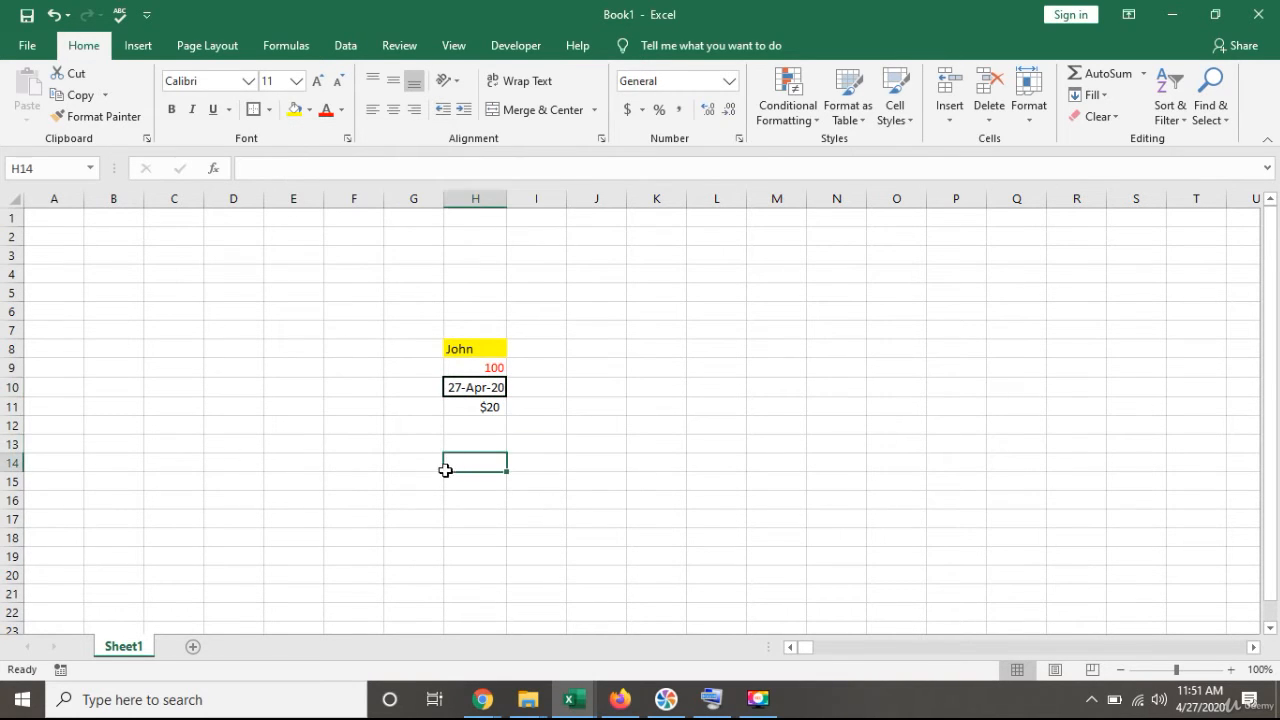
Step: Format the amount in cell H11 as bold, italic and underlined
{"action": "left_click", "coordinate": [483, 408]}
{"action": "left_click", "coordinate": [172, 110]}
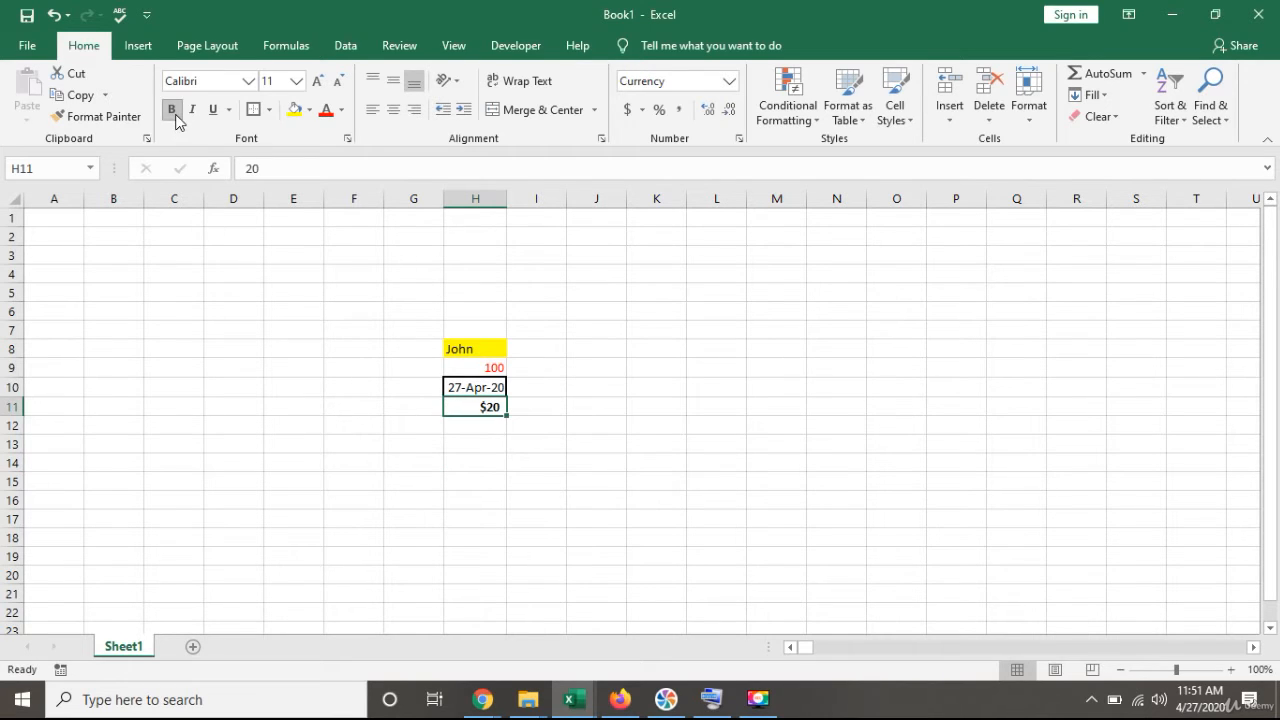
{"action": "left_click", "coordinate": [192, 110]}
{"action": "left_click", "coordinate": [215, 112]}
Step: Set the font of the name in cell H8 to Arial, size 18
{"action": "left_click", "coordinate": [481, 351]}
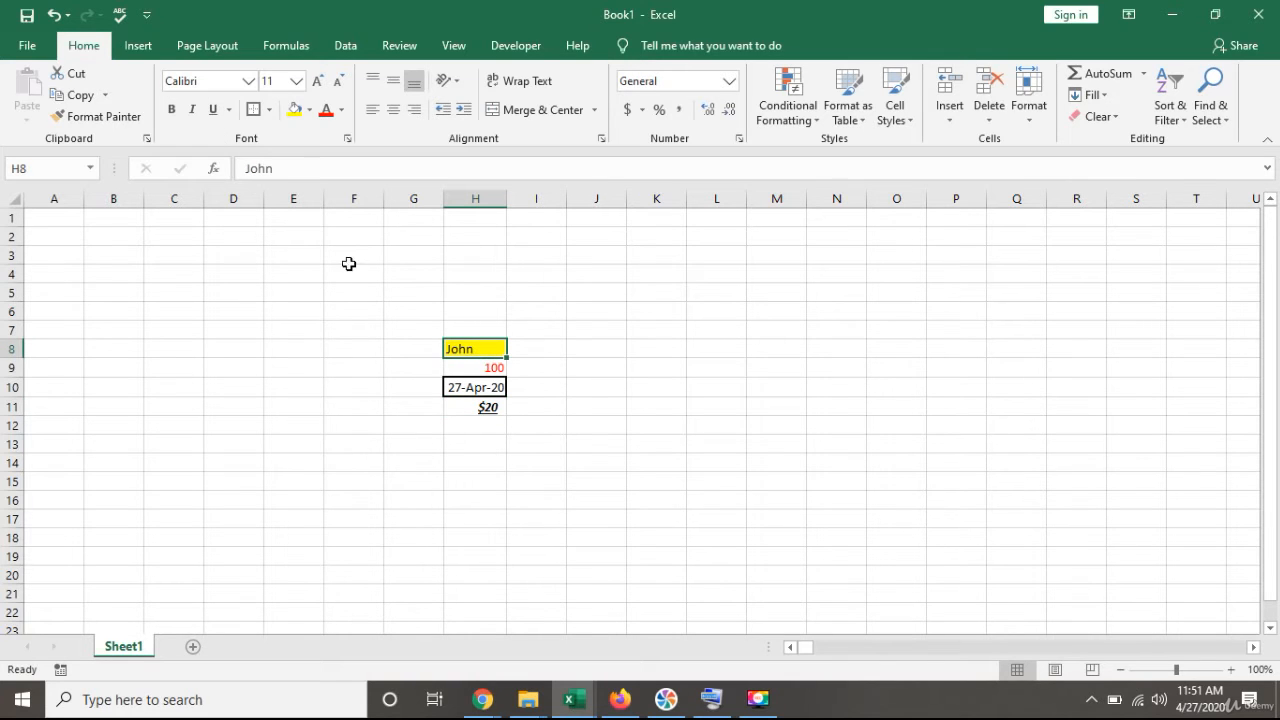
{"action": "left_click", "coordinate": [248, 81]}
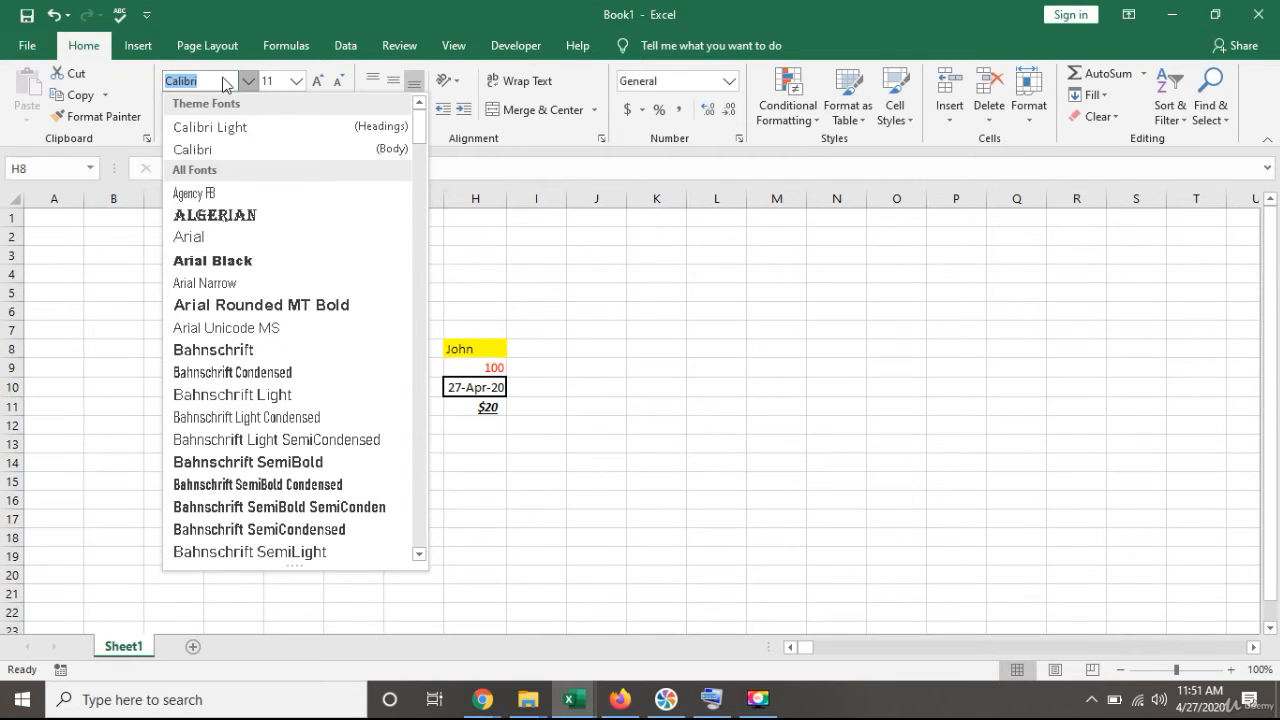
{"action": "left_click", "coordinate": [230, 237]}
{"action": "left_click", "coordinate": [296, 80]}
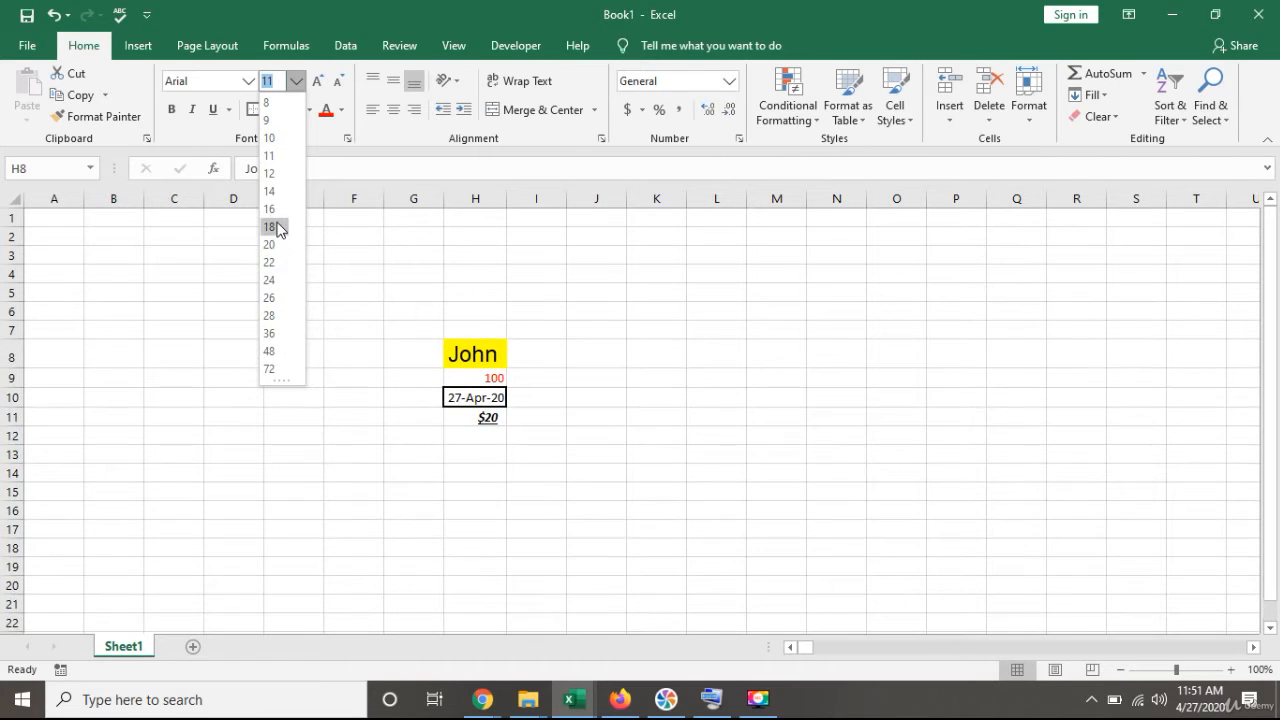
{"action": "left_click", "coordinate": [278, 229]}
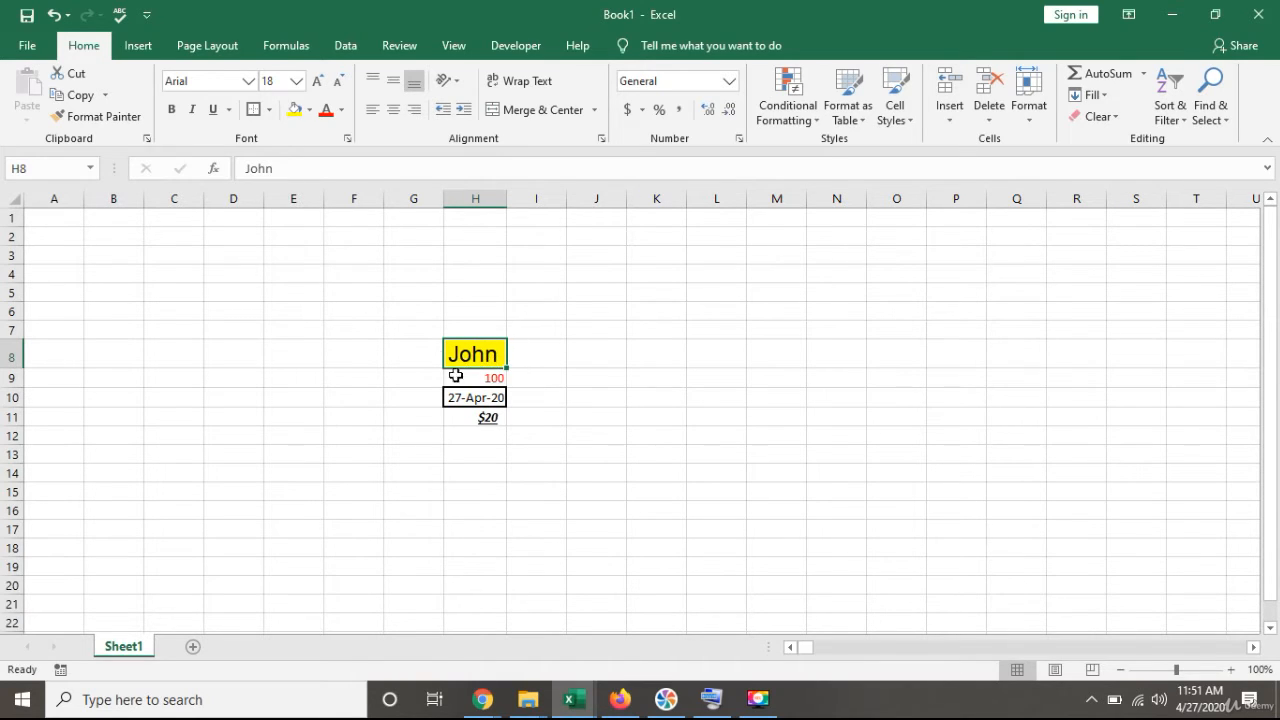
Step: Try center, right and top alignment on cell H8, settling on left alignment horizontally and middle alignment vertically
{"action": "left_click", "coordinate": [395, 112]}
{"action": "left_click", "coordinate": [416, 110]}
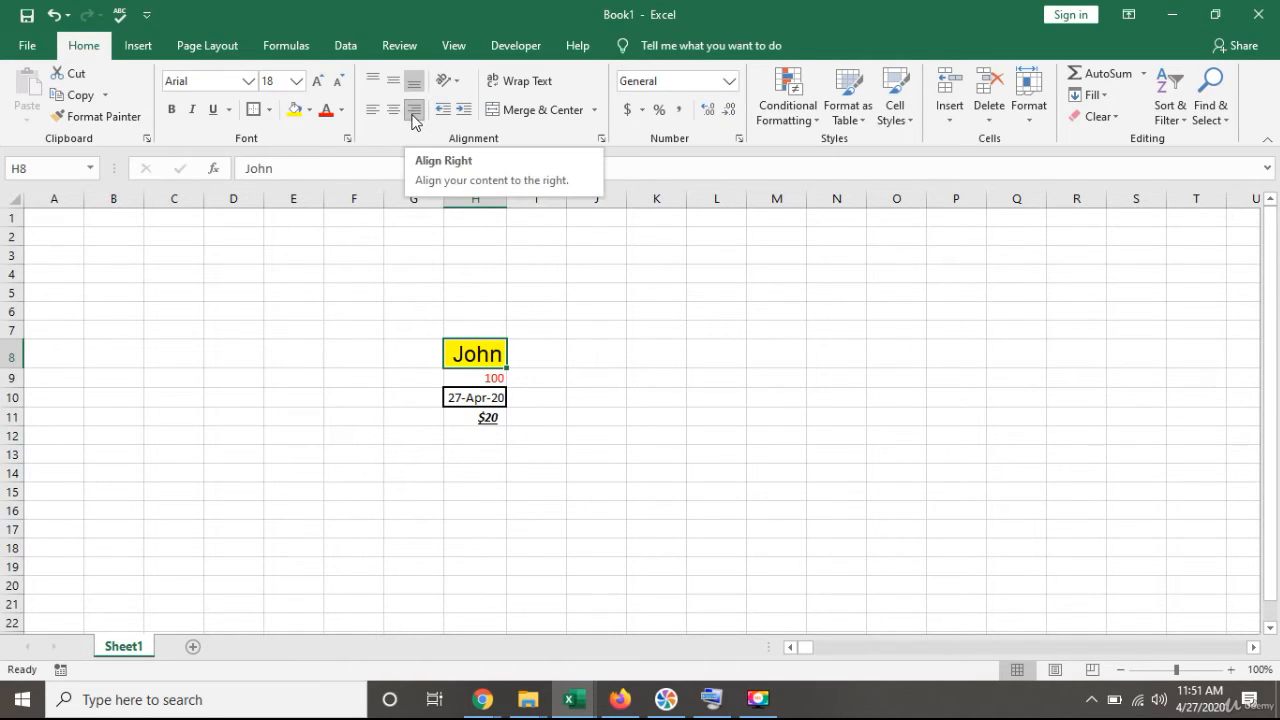
{"action": "left_click", "coordinate": [372, 116]}
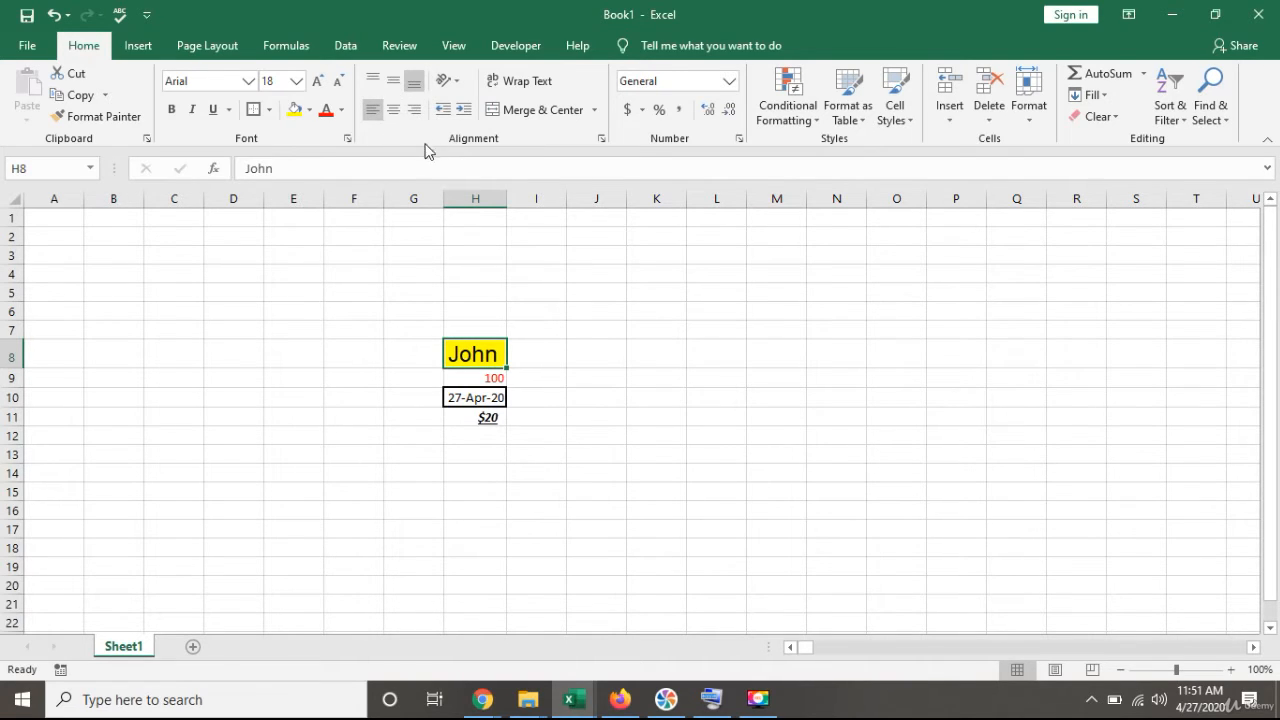
{"action": "left_click", "coordinate": [374, 85]}
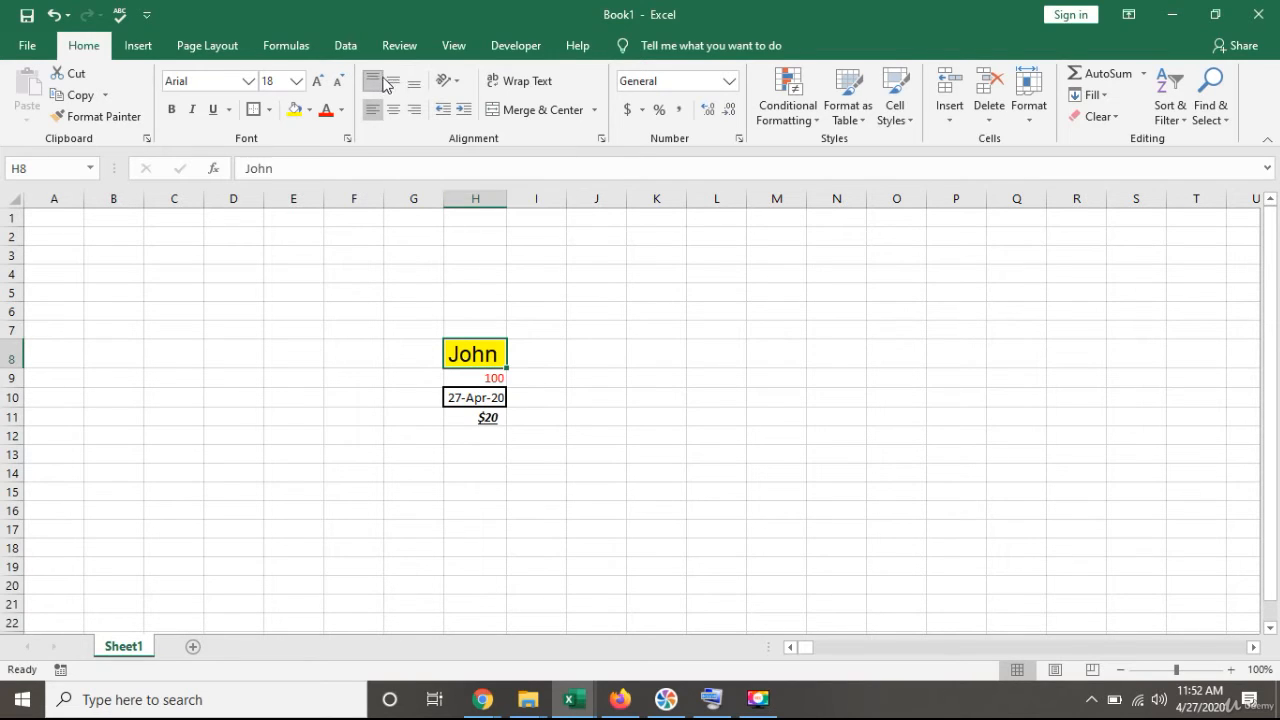
{"action": "left_click", "coordinate": [393, 81]}
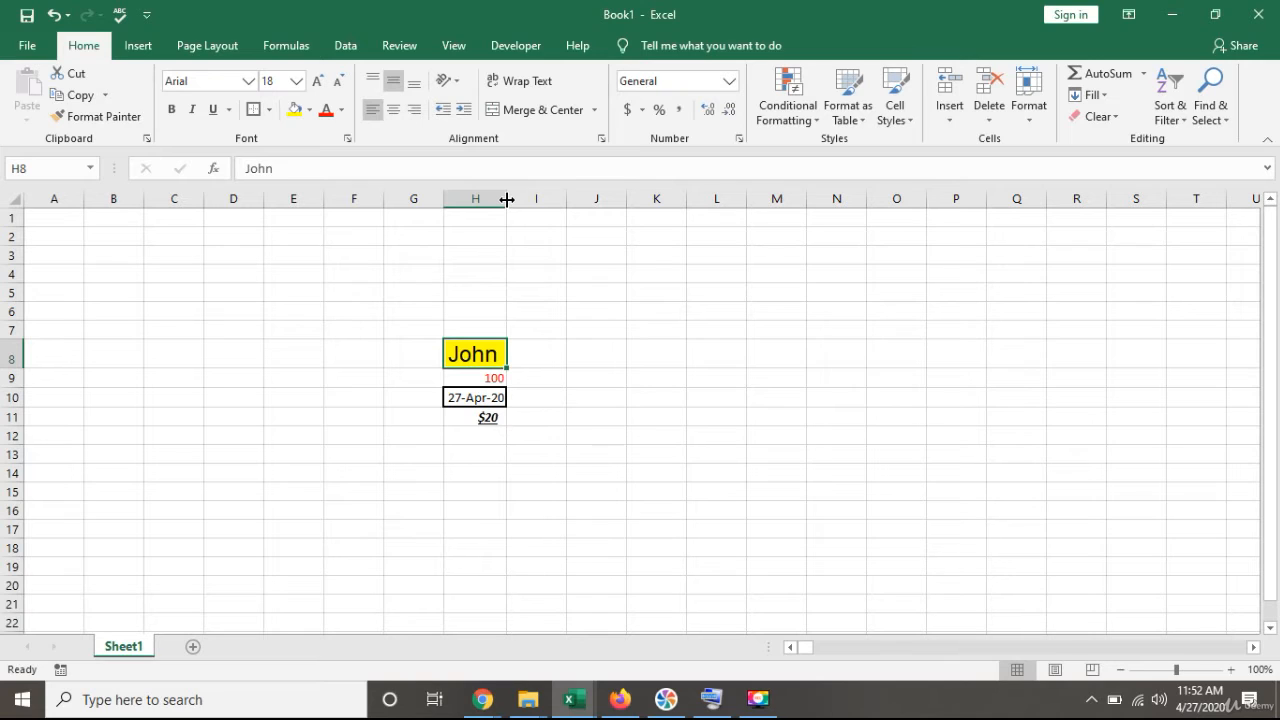
Step: Widen column H to about twice its width
{"action": "left_click_drag", "start_coordinate": [507, 199], "coordinate": [573, 198]}
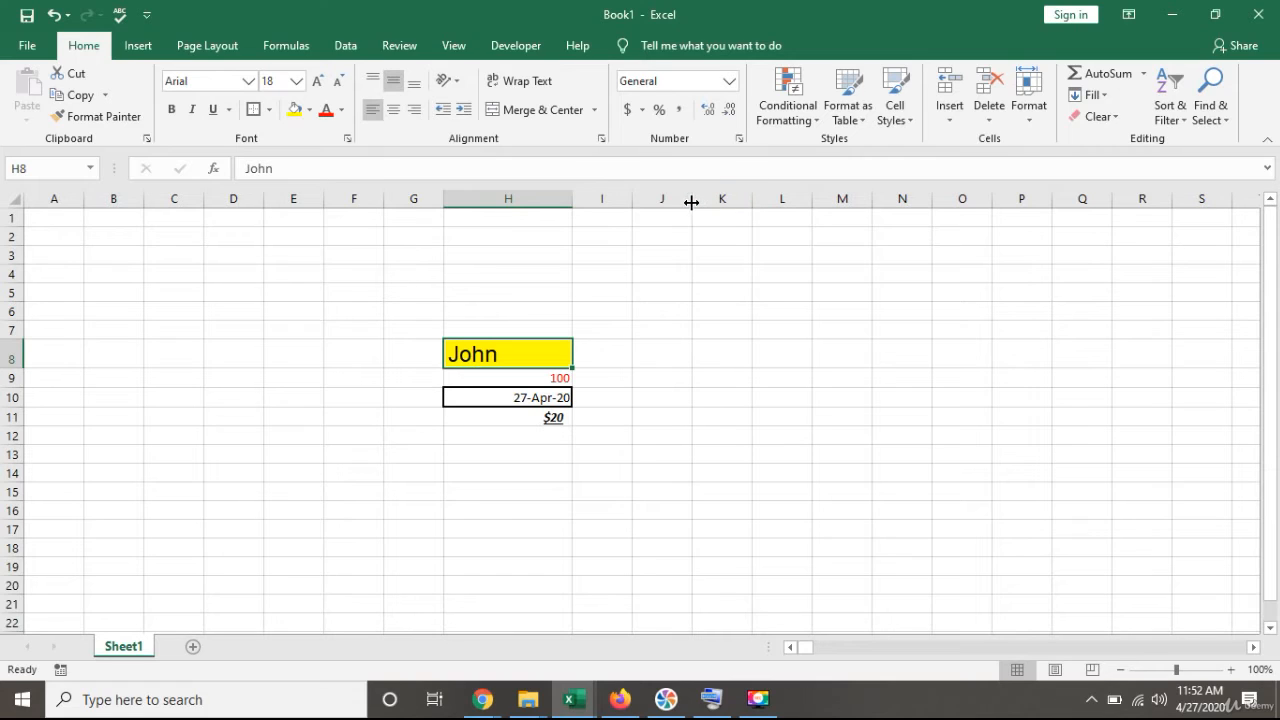
Step: Narrow column J to about half its width, make row 5 about twice as tall, and slightly widen column E
{"action": "left_click_drag", "start_coordinate": [691, 203], "coordinate": [658, 203]}
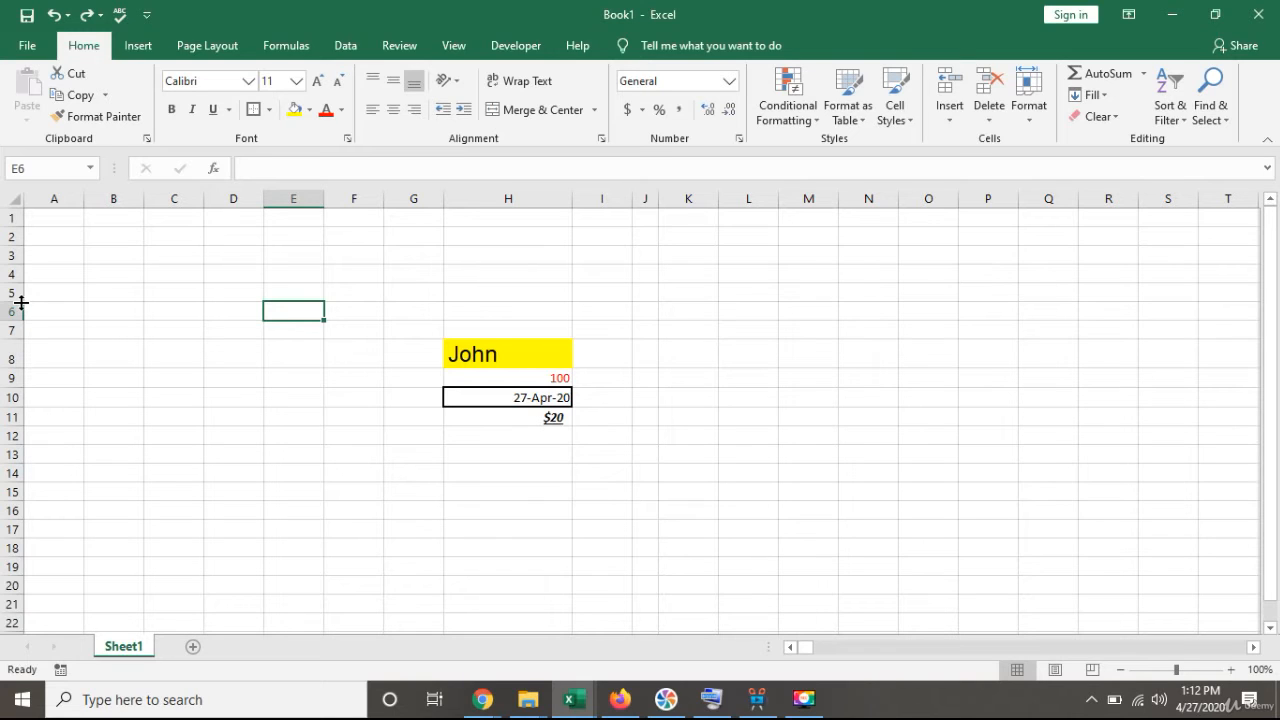
{"action": "left_click_drag", "start_coordinate": [21, 302], "coordinate": [21, 322]}
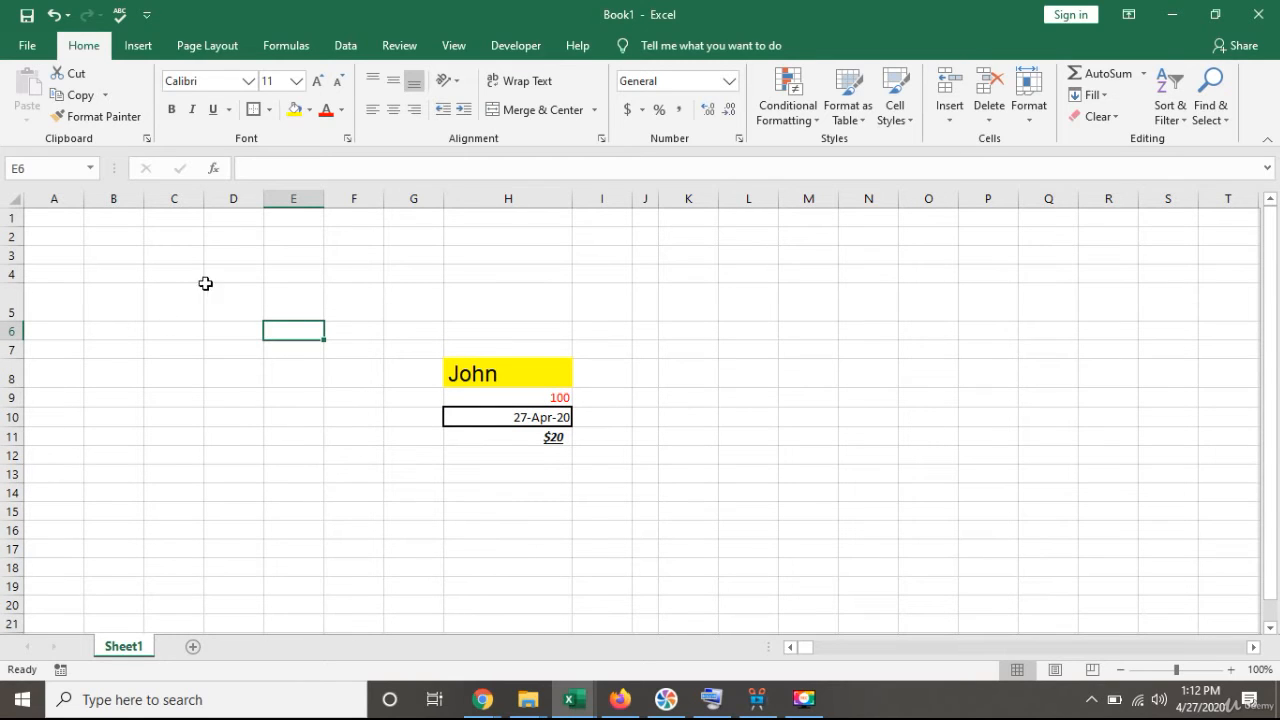
{"action": "left_click_drag", "start_coordinate": [324, 200], "coordinate": [348, 200]}
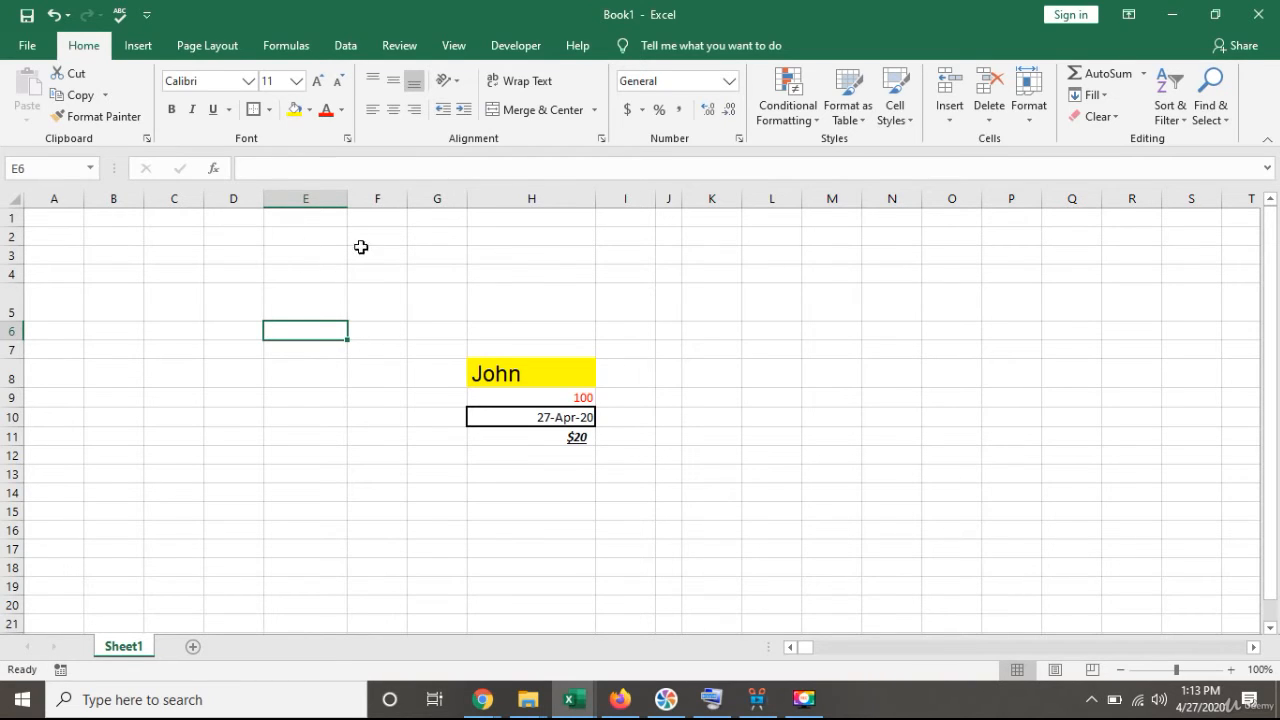
Step: Fill all of column E with yellow and all of row 5 with a light blue theme color
{"action": "left_click", "coordinate": [314, 198]}
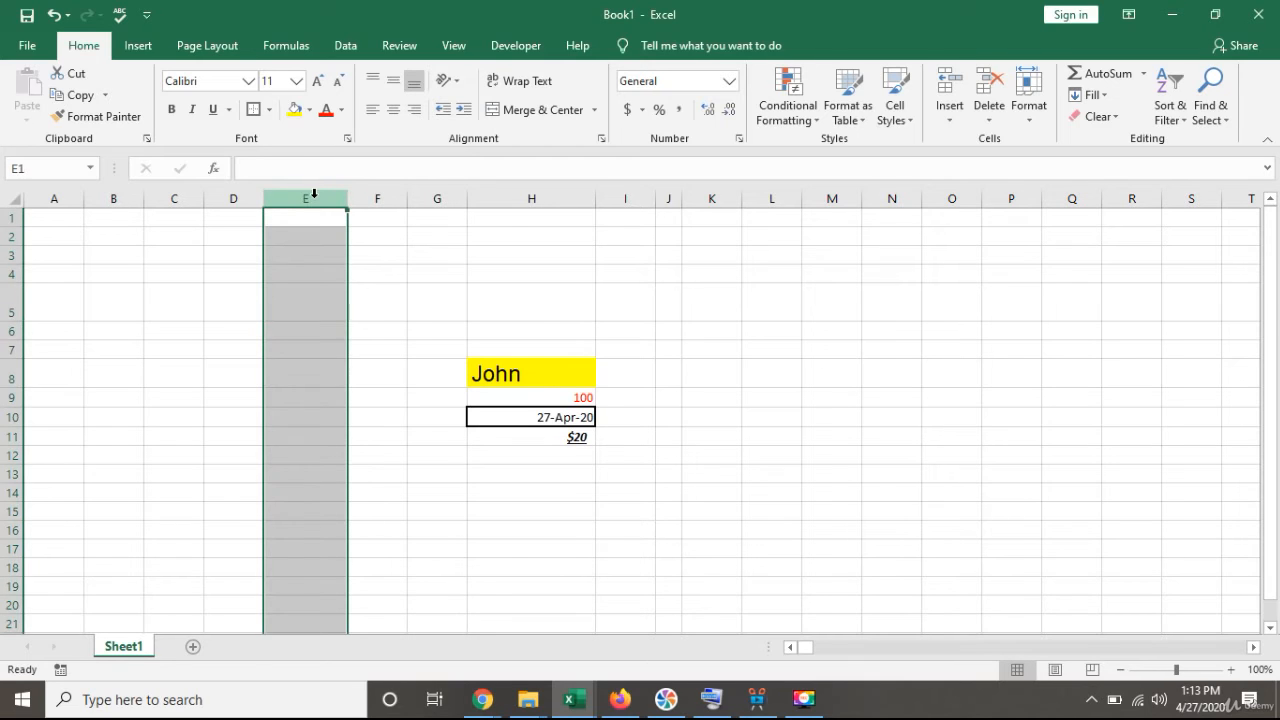
{"action": "left_click", "coordinate": [294, 112]}
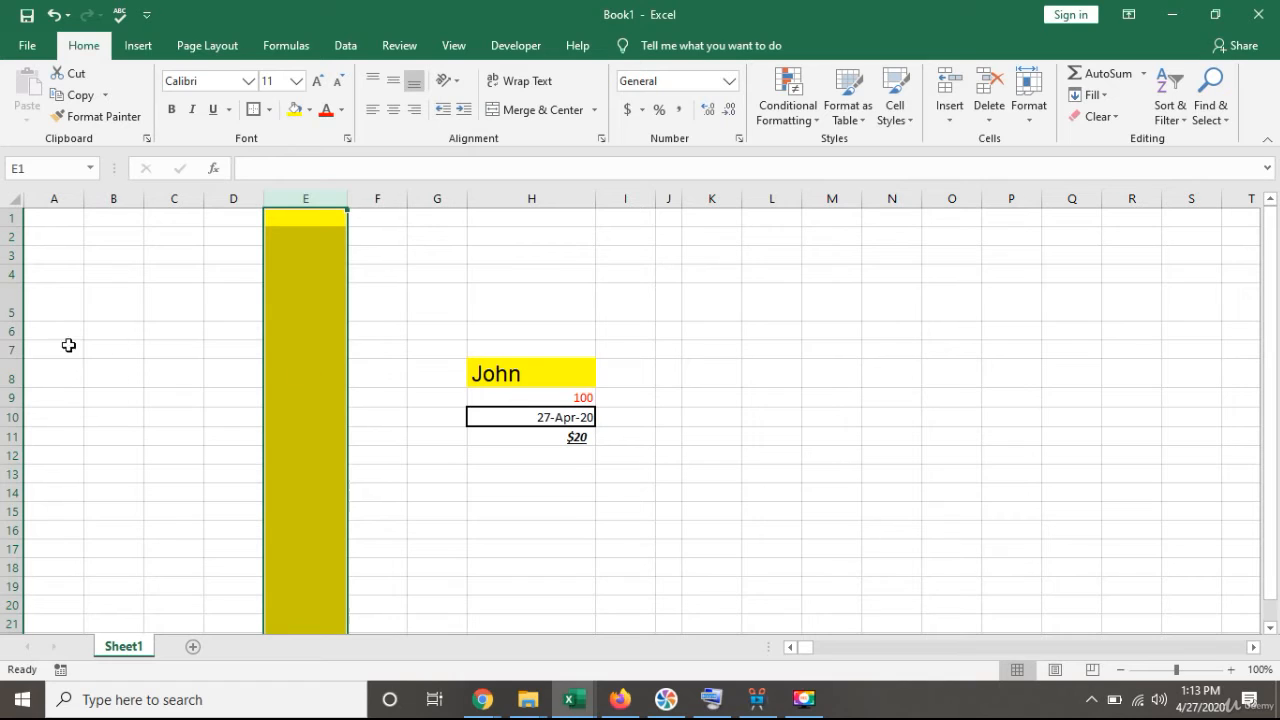
{"action": "left_click", "coordinate": [12, 302]}
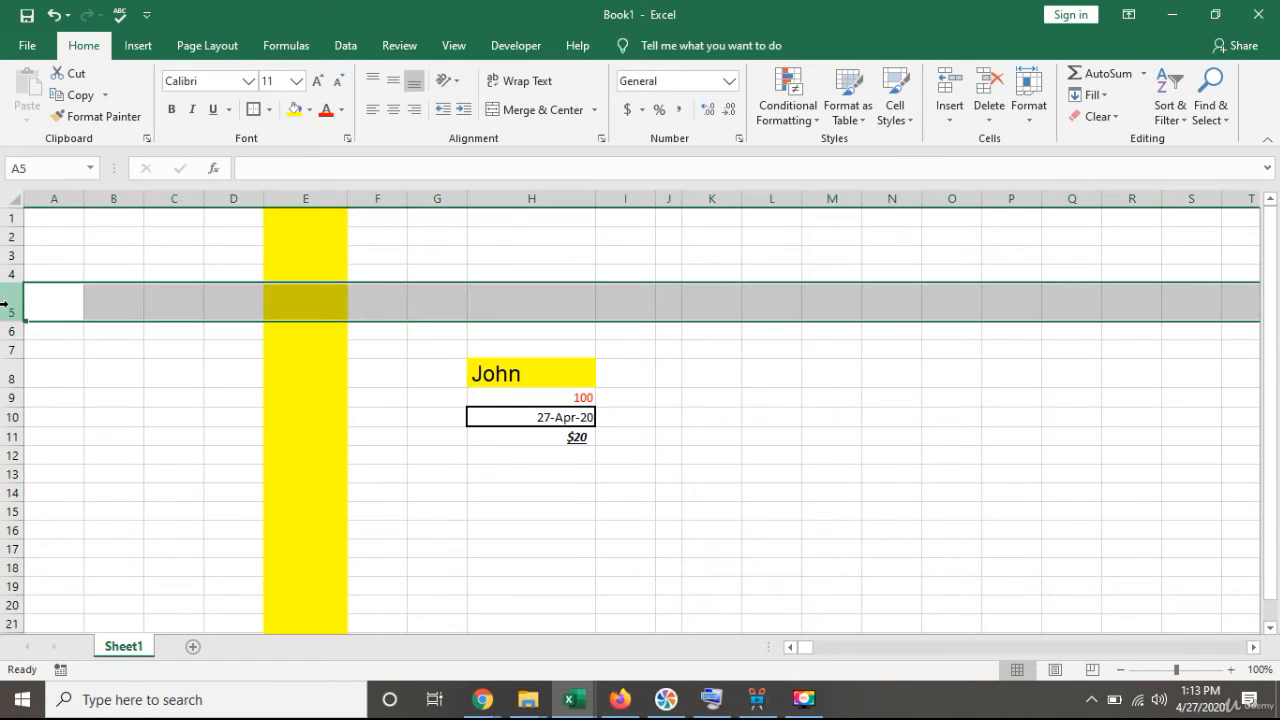
{"action": "left_click", "coordinate": [309, 110]}
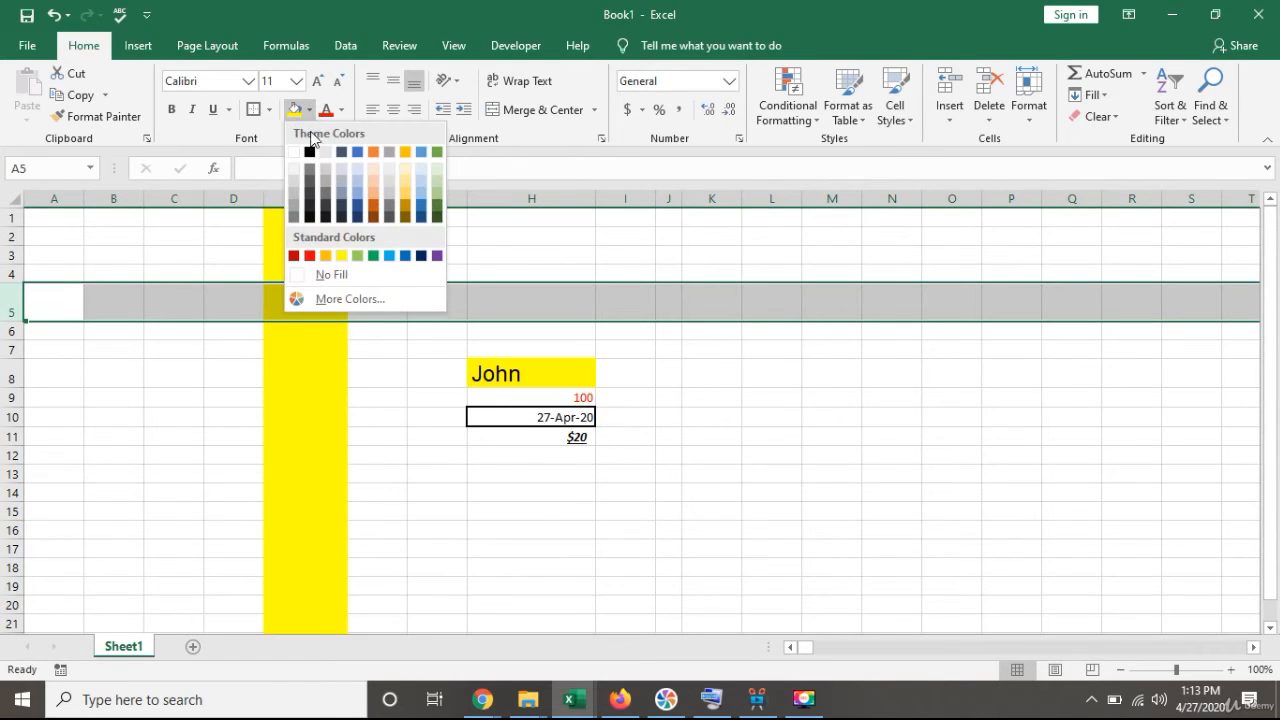
{"action": "left_click", "coordinate": [358, 189]}
{"action": "left_click", "coordinate": [233, 372]}
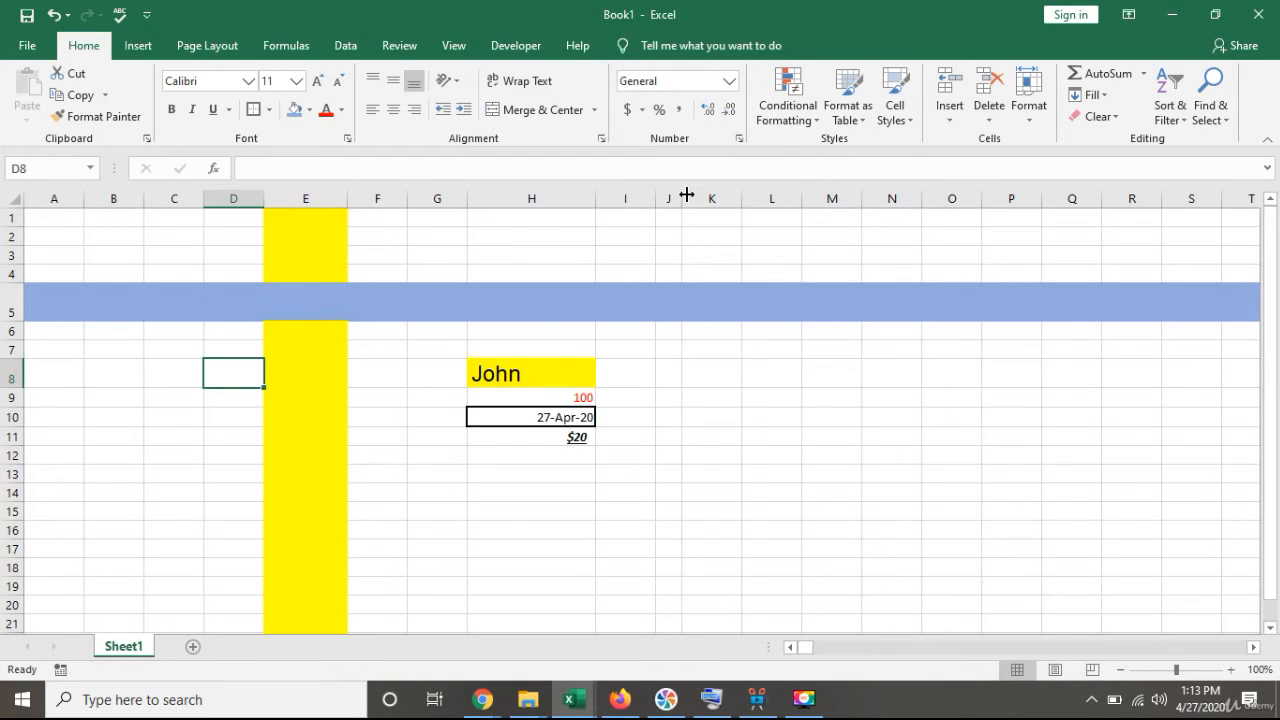
Step: Widen column J to about twice its width and enter a surname in cell H3
{"action": "left_click_drag", "start_coordinate": [687, 194], "coordinate": [706, 197]}
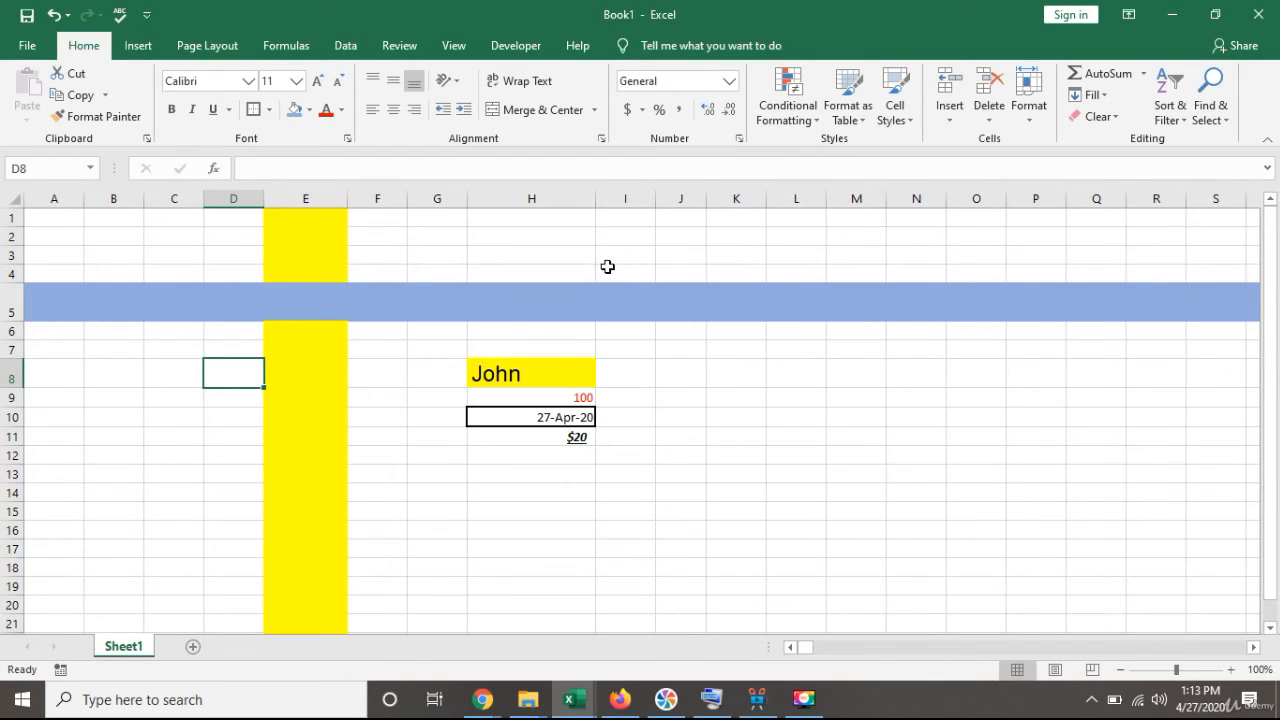
{"action": "left_click", "coordinate": [564, 257]}
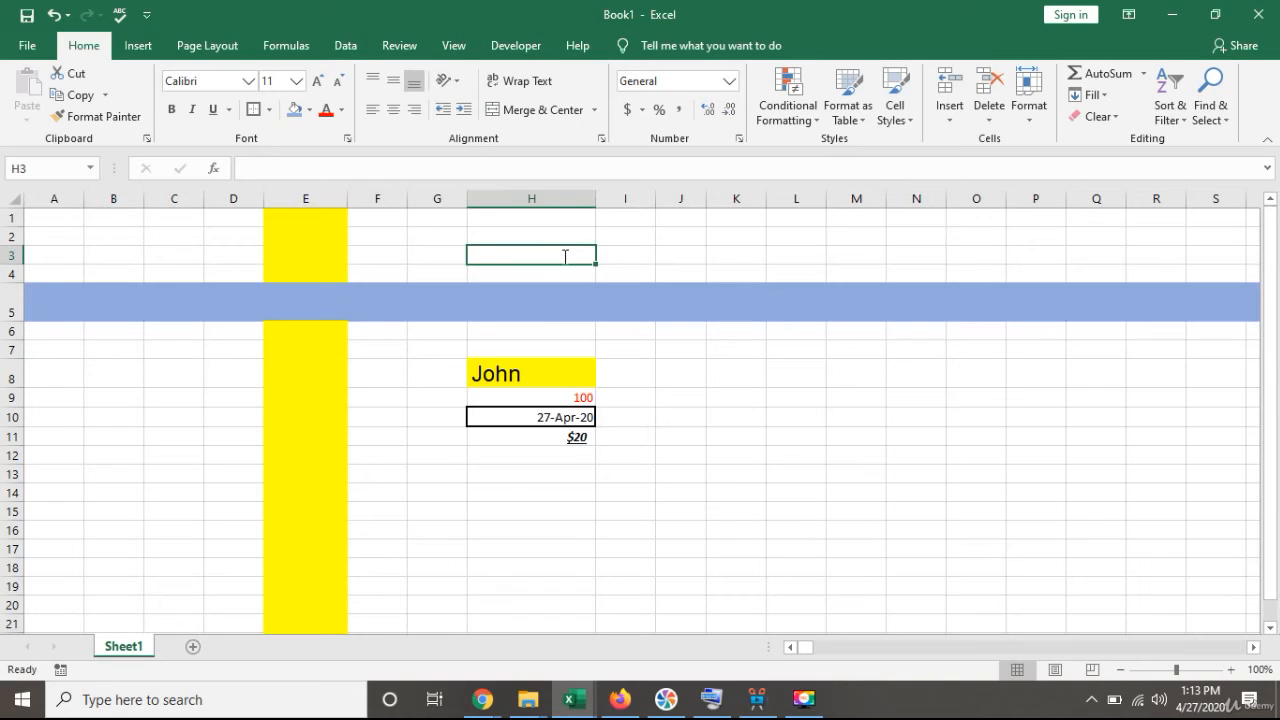
{"action": "type", "text": "Smith"}
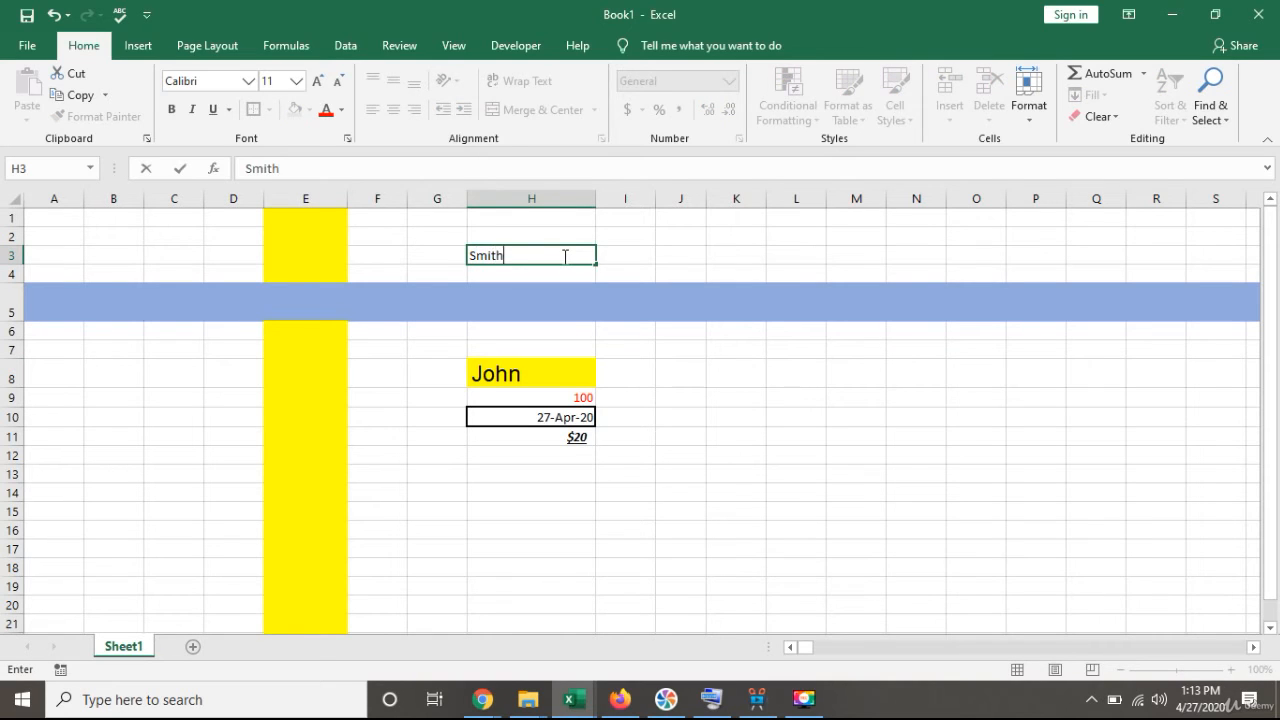
{"action": "key", "text": "Return"}
Step: Try angling the surname in H3 counterclockwise, settle on Rotate Text Up, and make row 3 more than twice as tall
{"action": "left_click", "coordinate": [564, 256]}
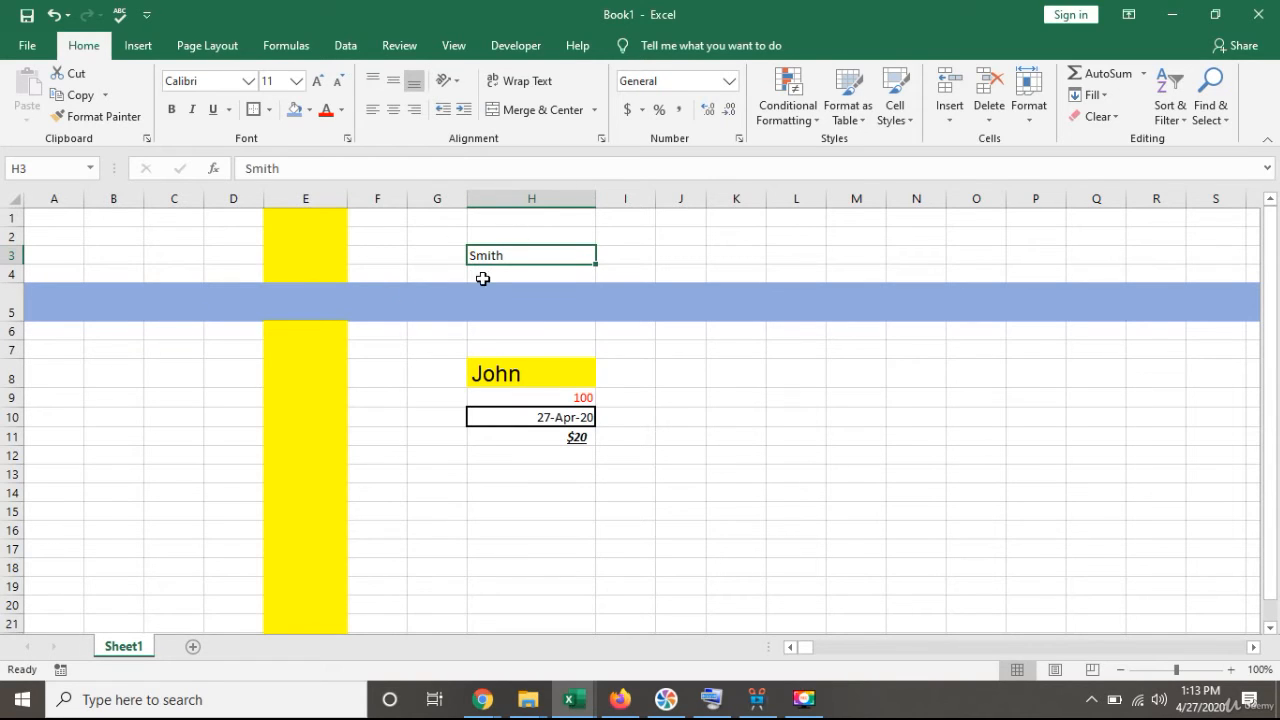
{"action": "left_click", "coordinate": [456, 82]}
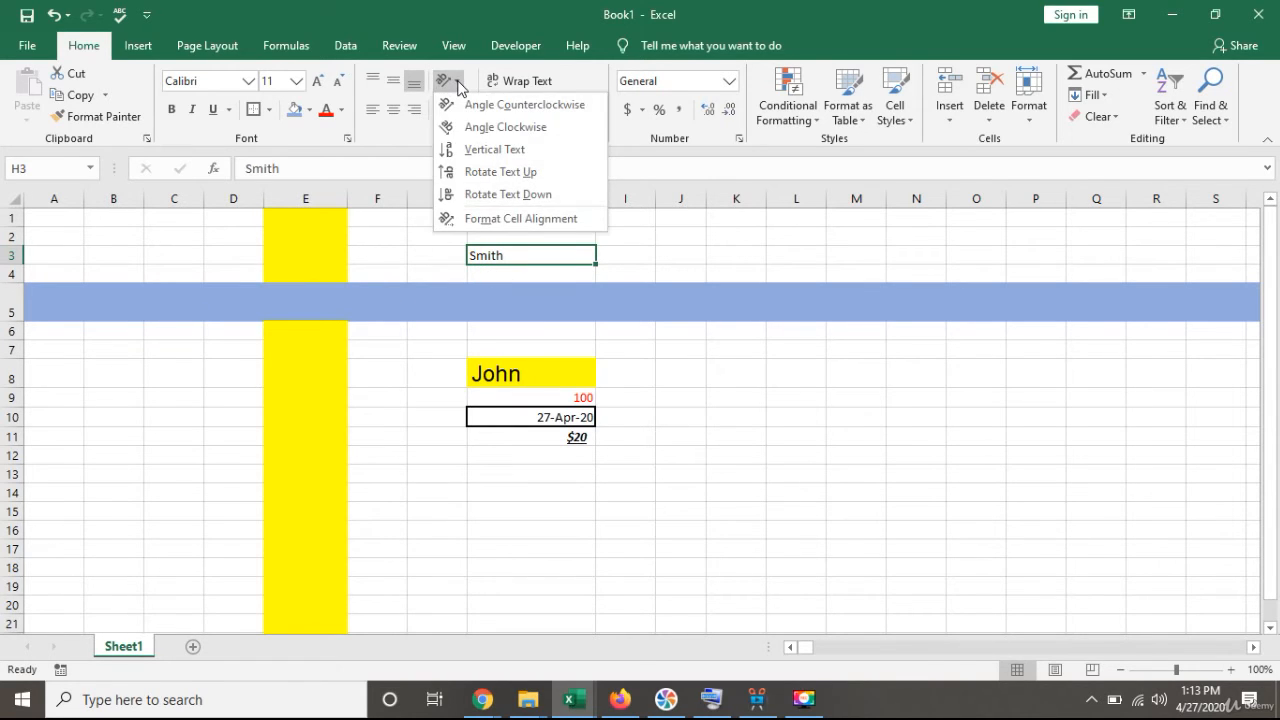
{"action": "left_click", "coordinate": [472, 105]}
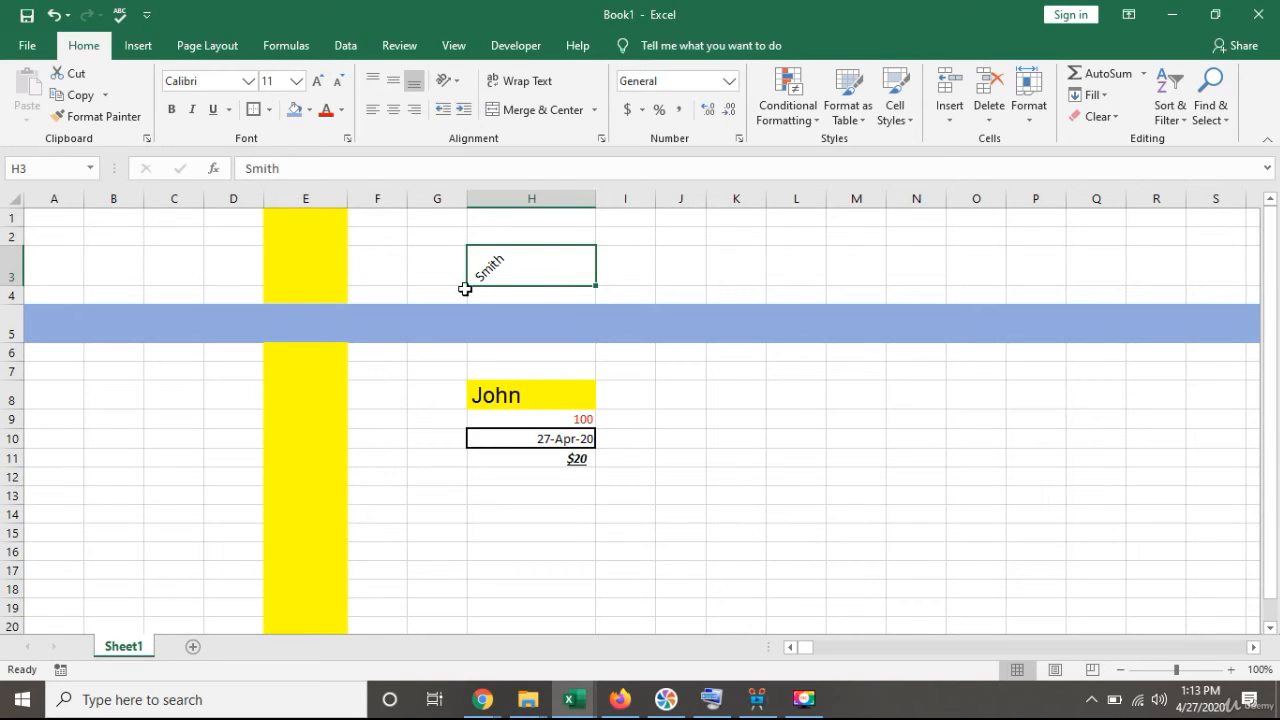
{"action": "left_click", "coordinate": [456, 84]}
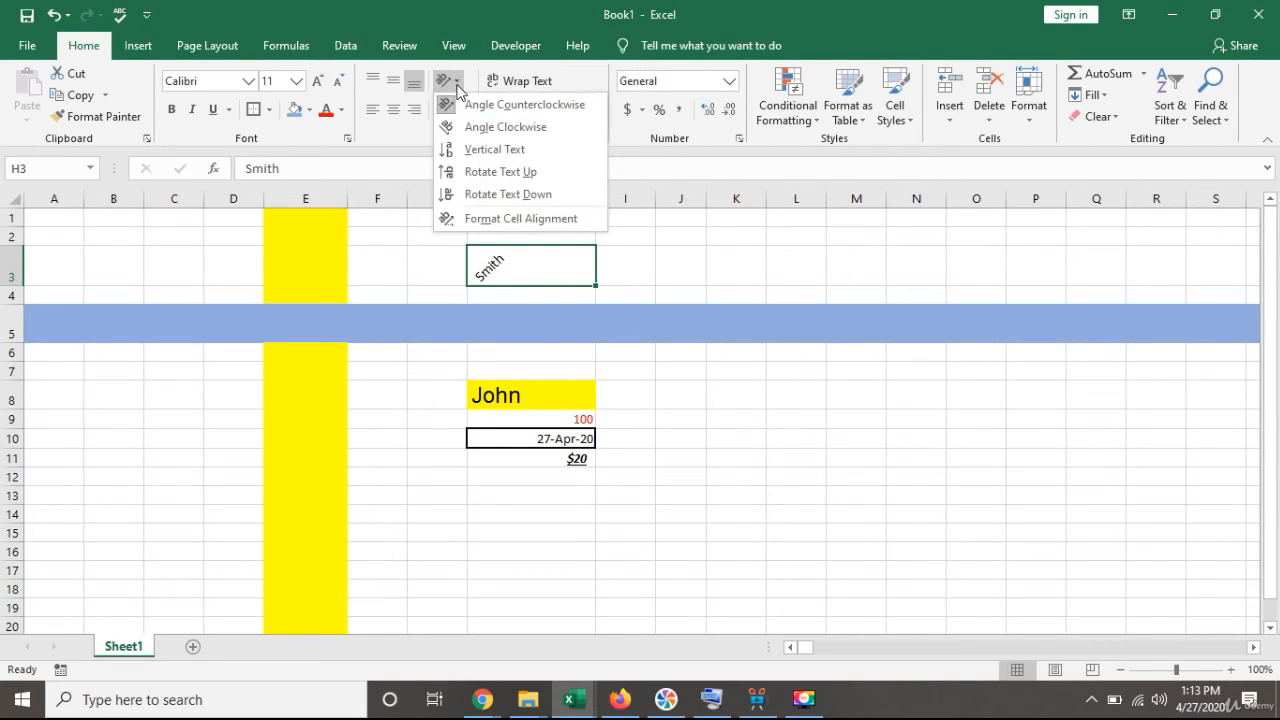
{"action": "left_click", "coordinate": [472, 171]}
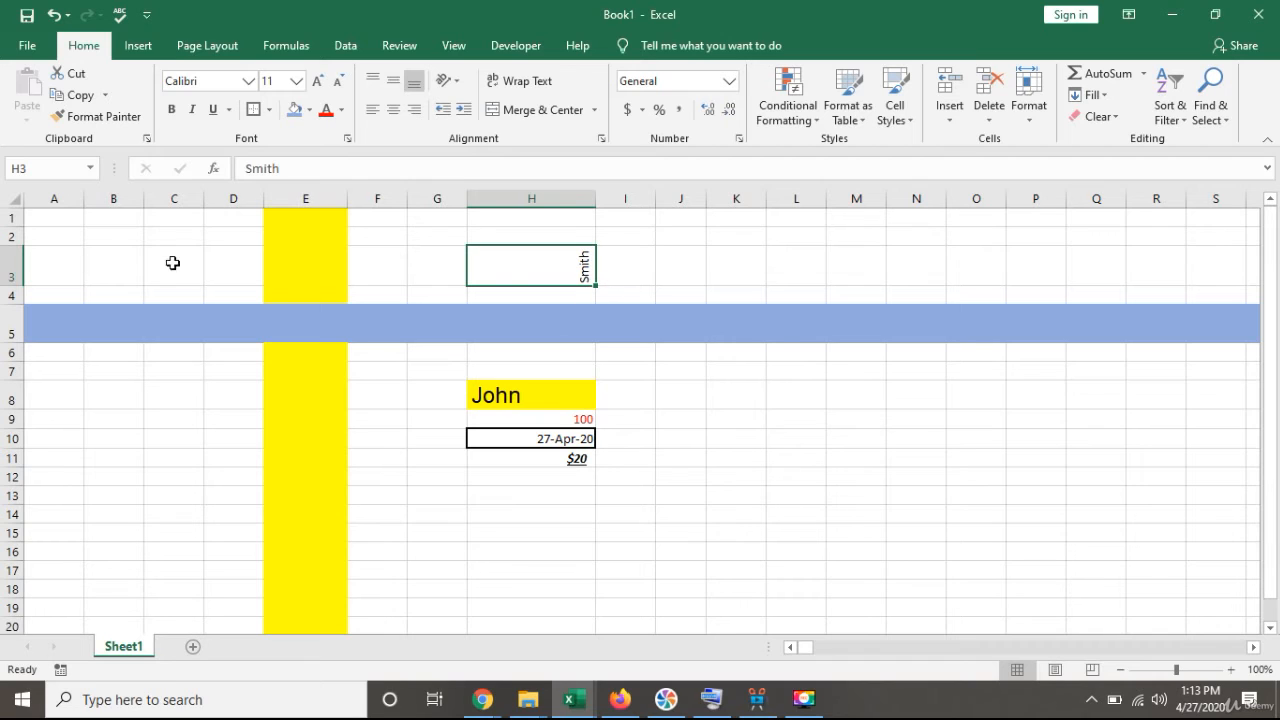
{"action": "left_click_drag", "start_coordinate": [13, 286], "coordinate": [13, 345]}
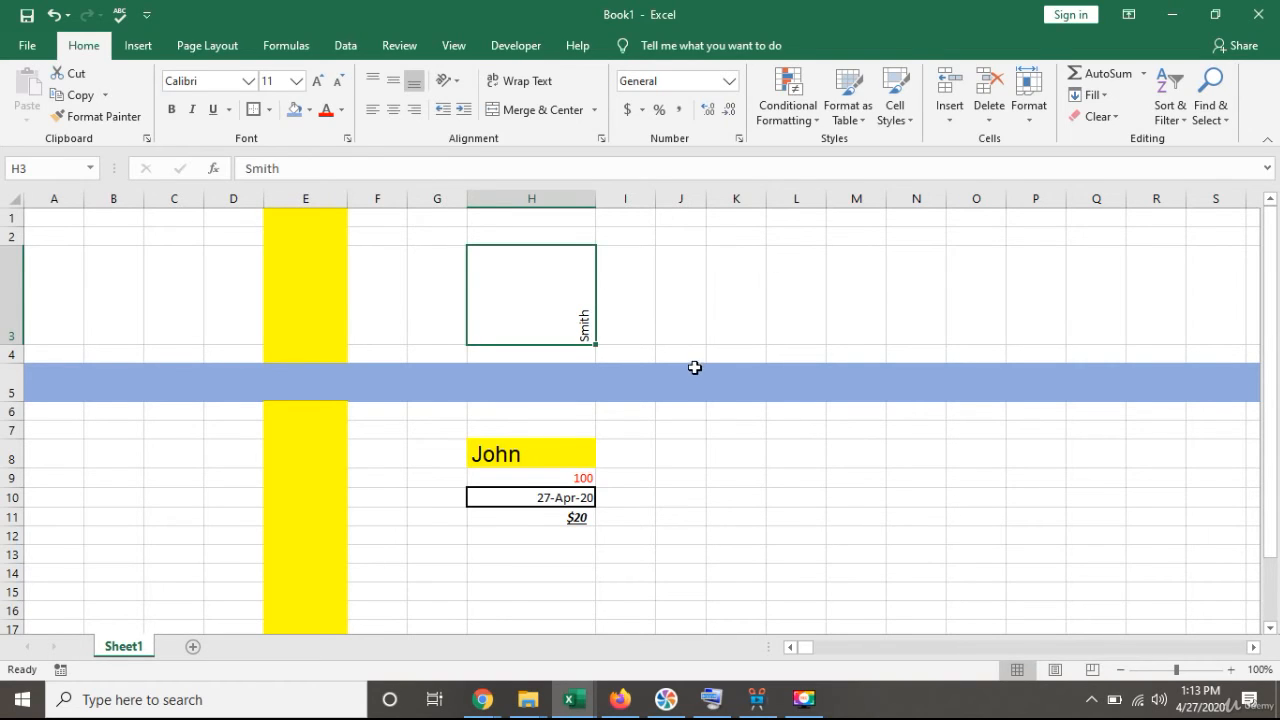
Step: Merge and center cells H3 to J3
{"action": "key", "text": "shift+Right"}
{"action": "key", "text": "shift+Right"}
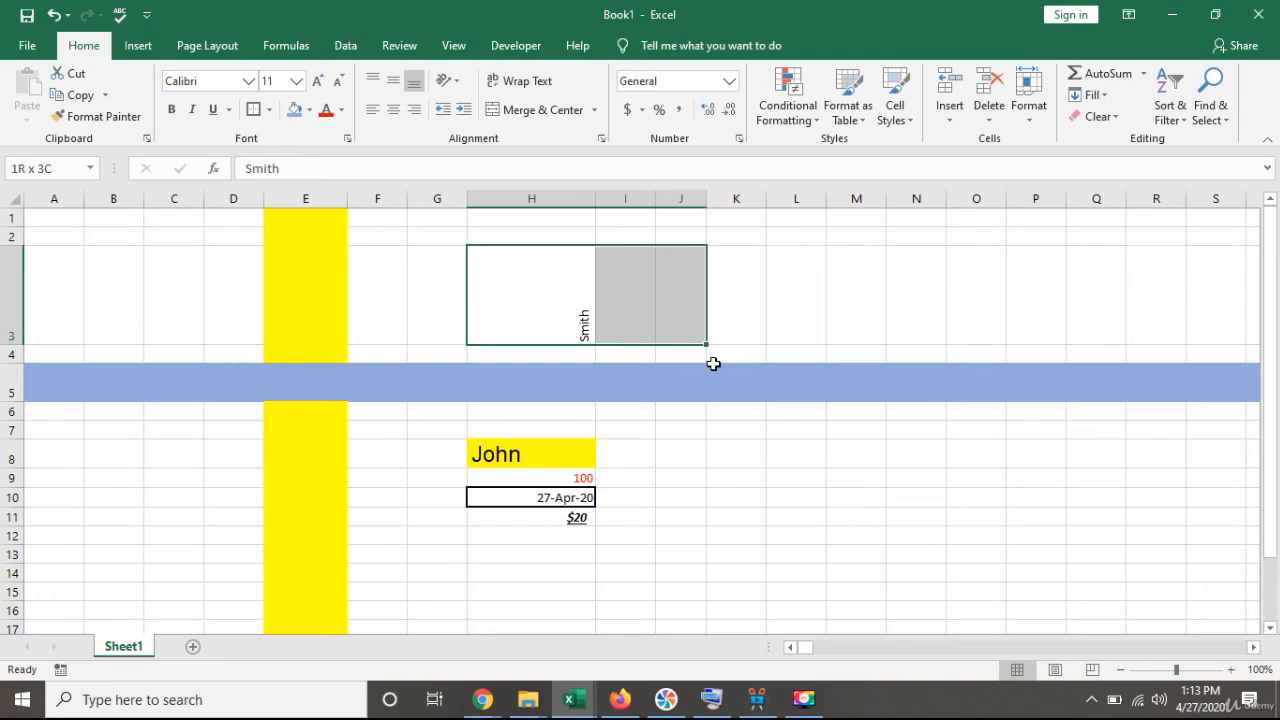
{"action": "left_click", "coordinate": [568, 109]}
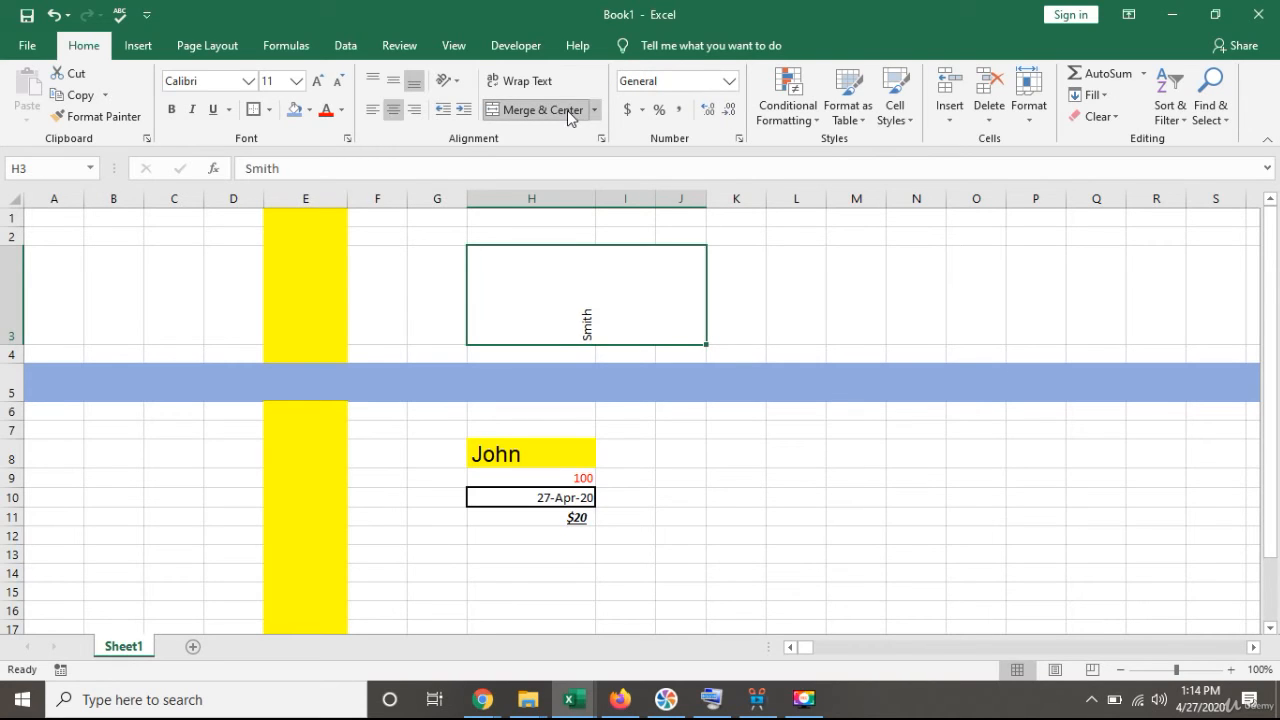
{"action": "left_click", "coordinate": [640, 416]}
{"action": "left_click", "coordinate": [612, 336]}
Step: Enter the sentence "United States of America has 50 states." in cell H14
{"action": "left_click", "coordinate": [536, 577]}
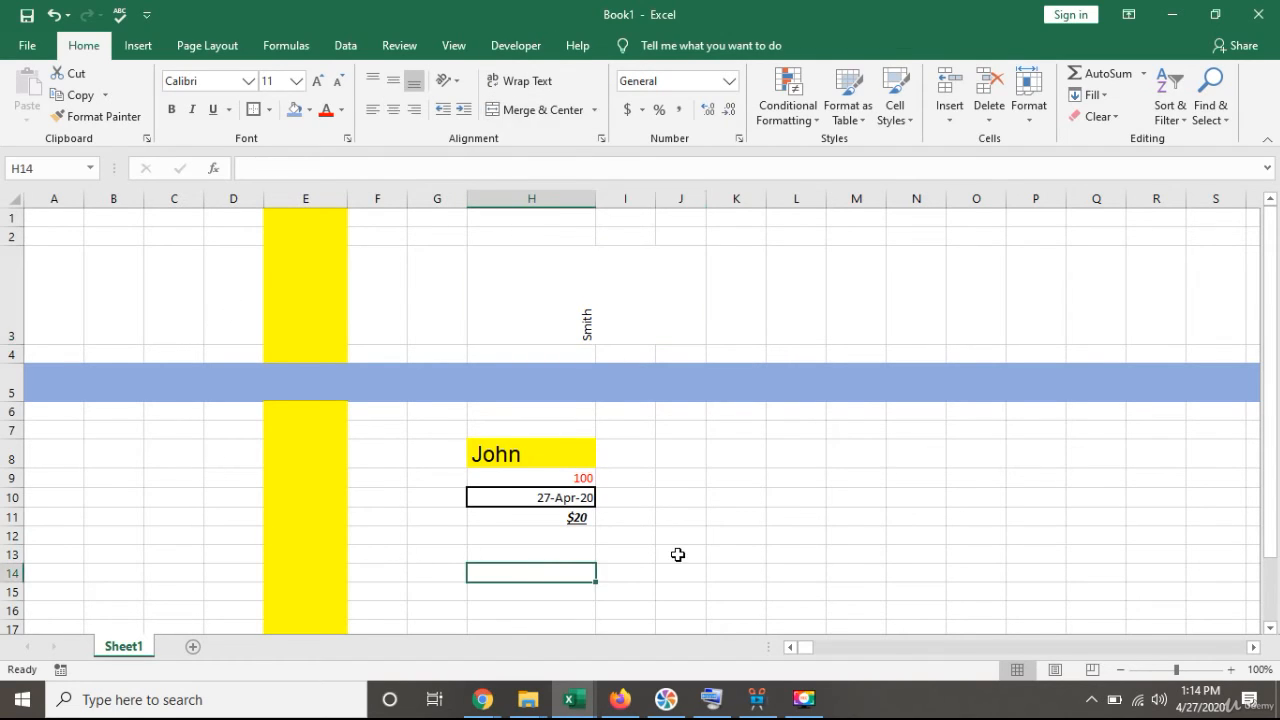
{"action": "scroll", "coordinate": [596, 491], "scroll_direction": "down", "scroll_amount": 1}
{"action": "scroll", "coordinate": [564, 452], "scroll_direction": "down", "scroll_amount": 1}
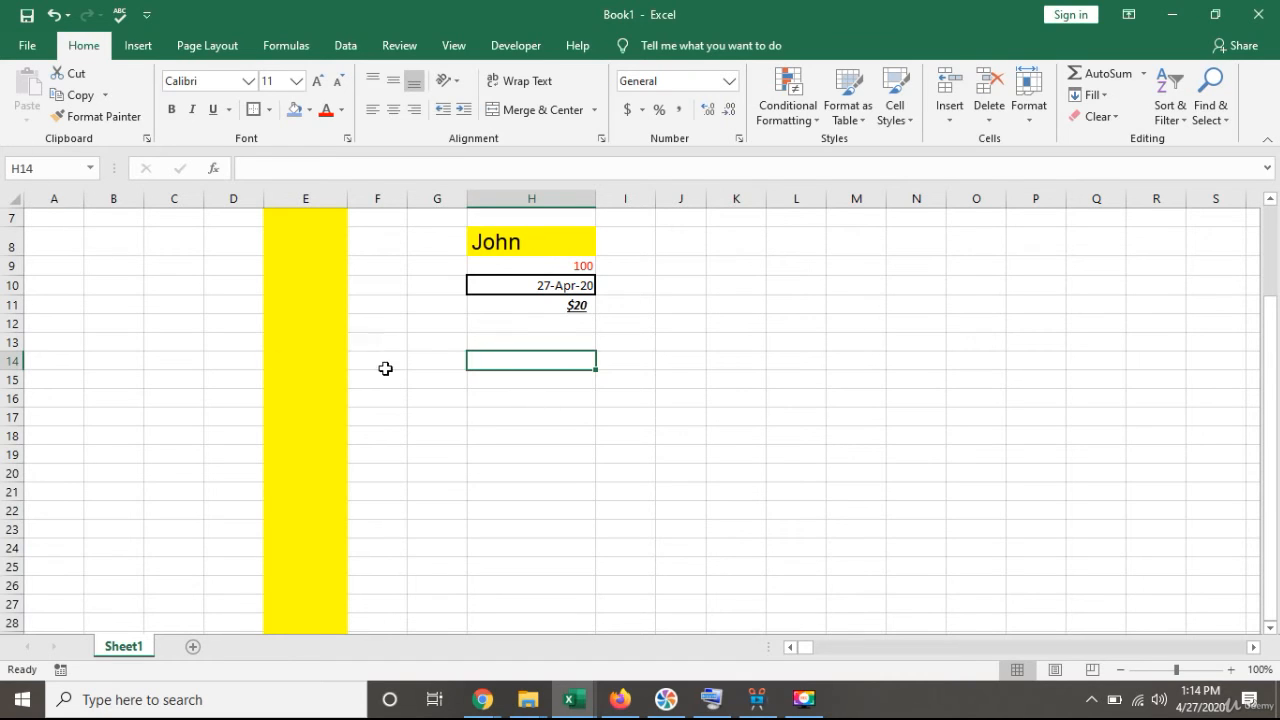
{"action": "left_click", "coordinate": [508, 438]}
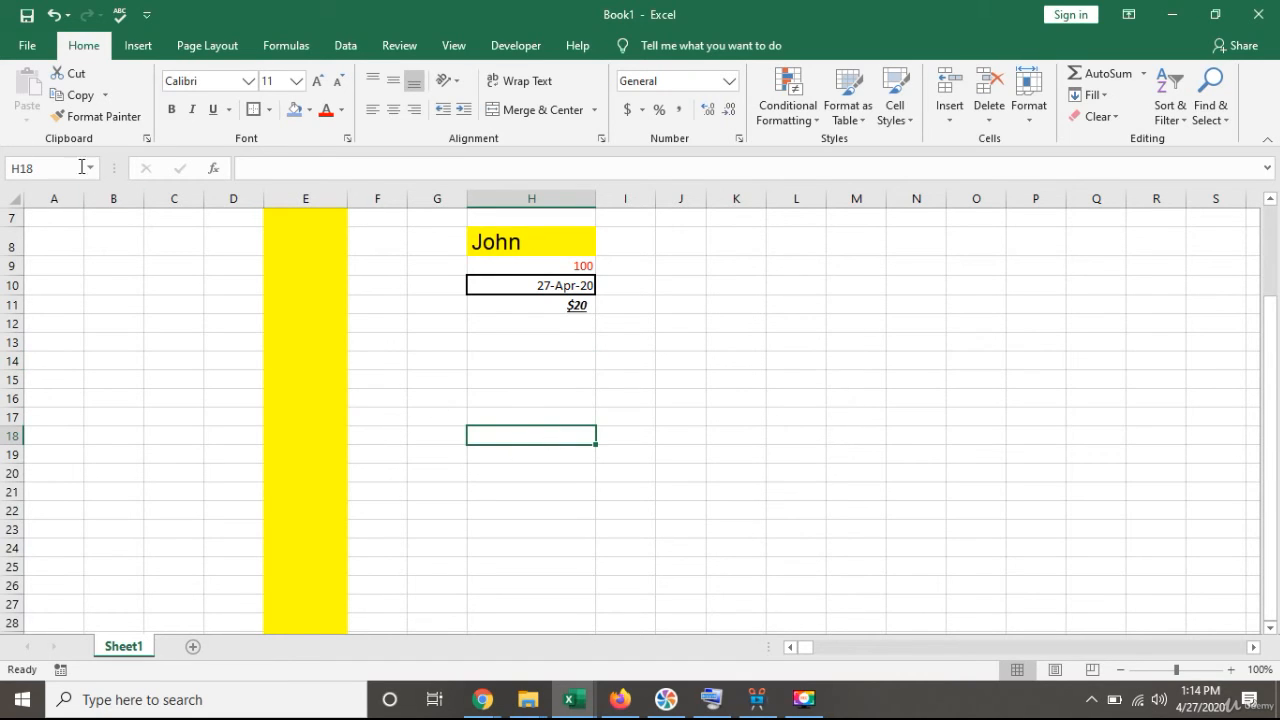
{"action": "left_click", "coordinate": [553, 386]}
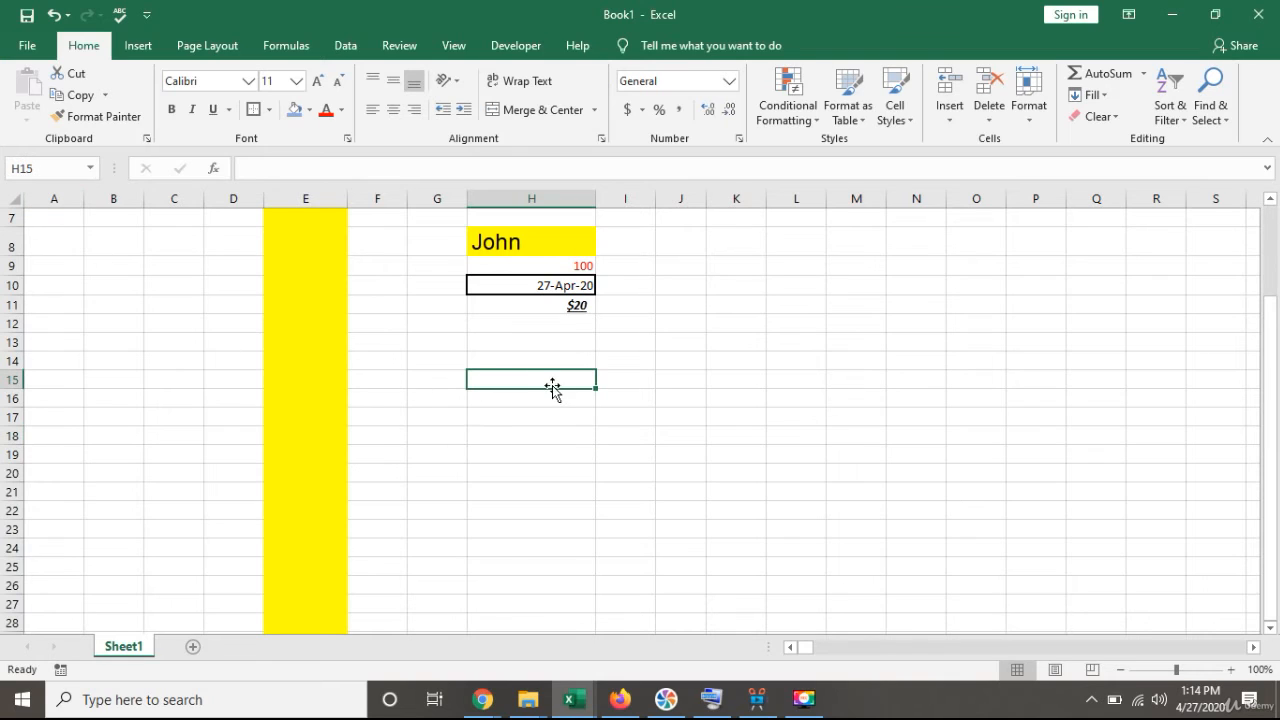
{"action": "left_click", "coordinate": [548, 356]}
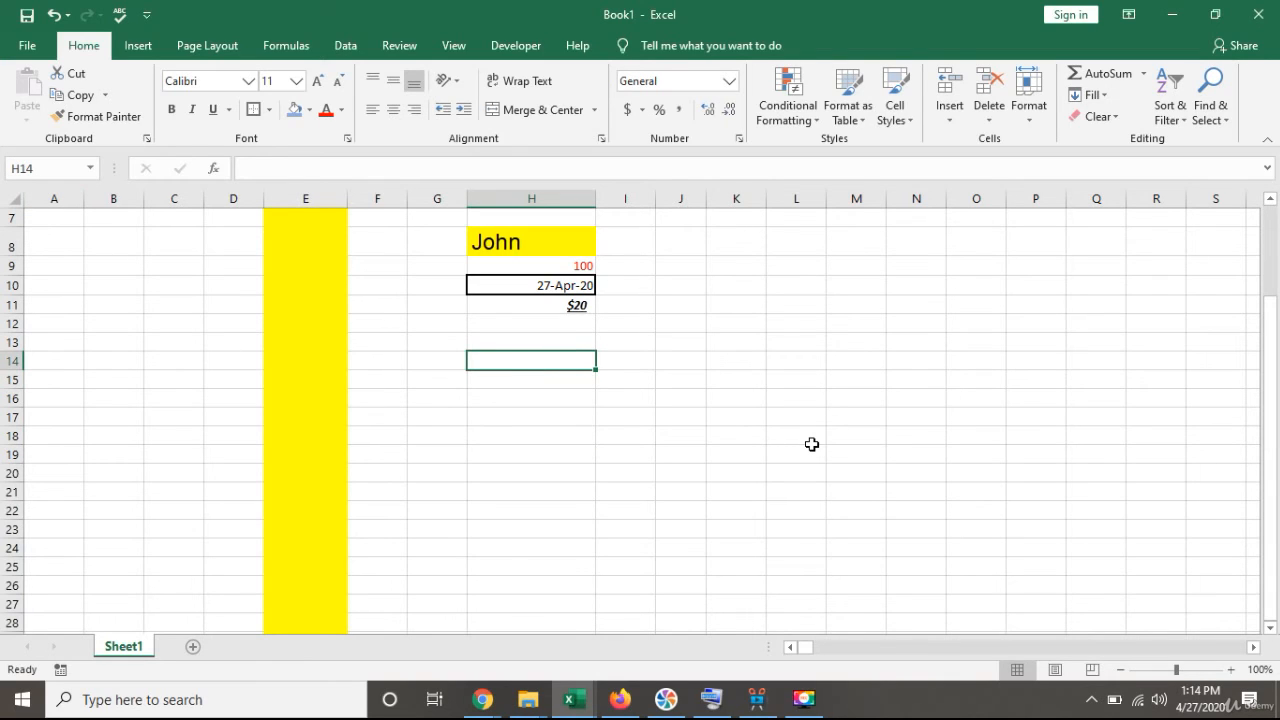
{"action": "type", "text": "United States"}
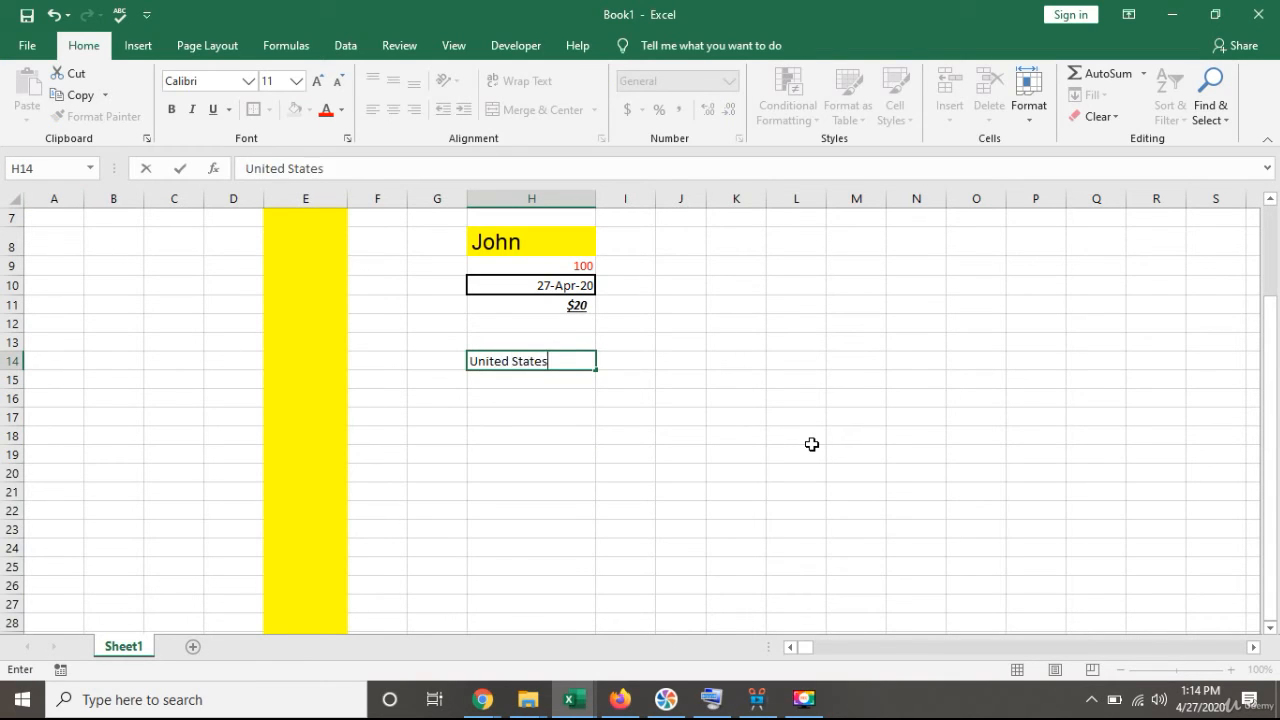
{"action": "type", "text": " of America"}
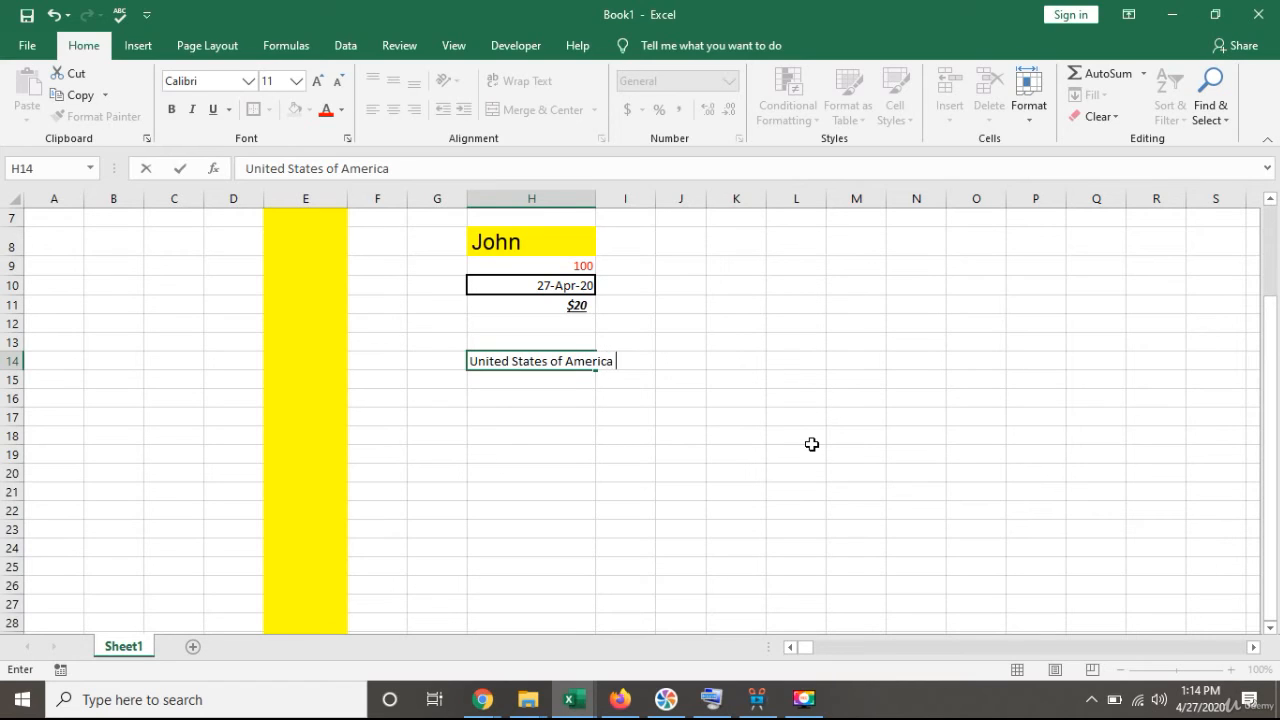
{"action": "type", "text": " is thehas 50 states."}
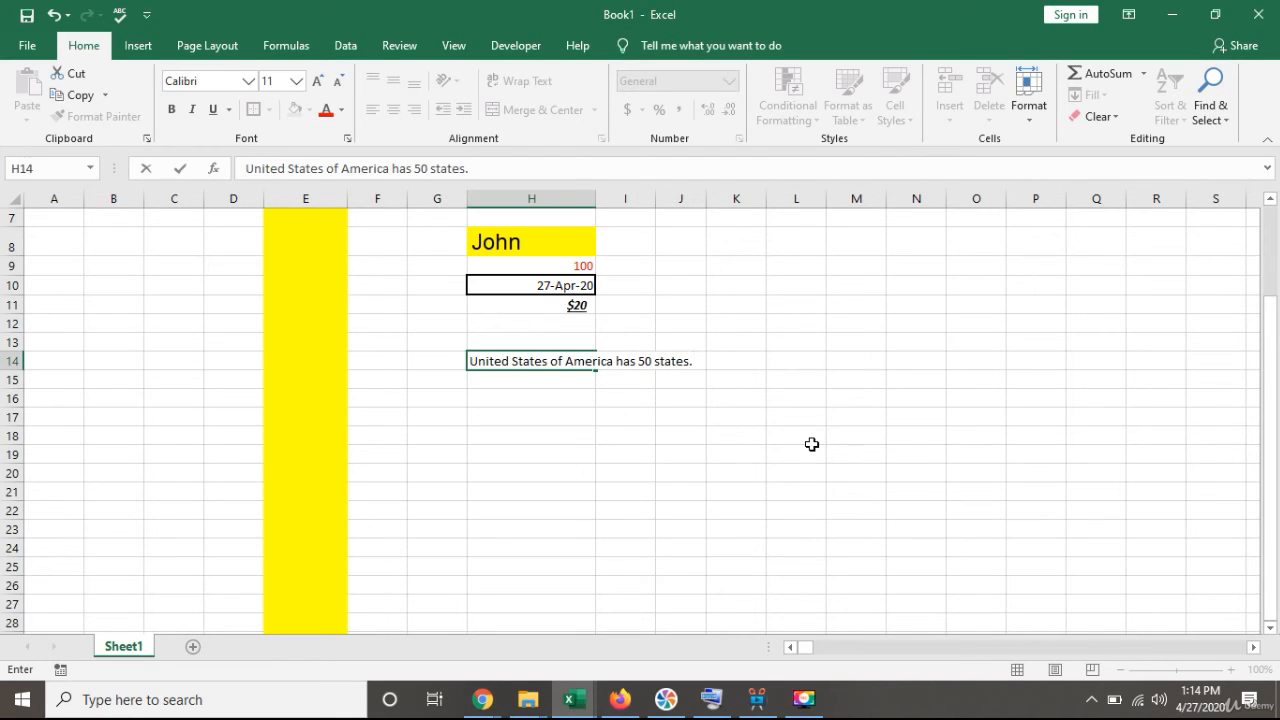
{"action": "key", "text": "Up"}
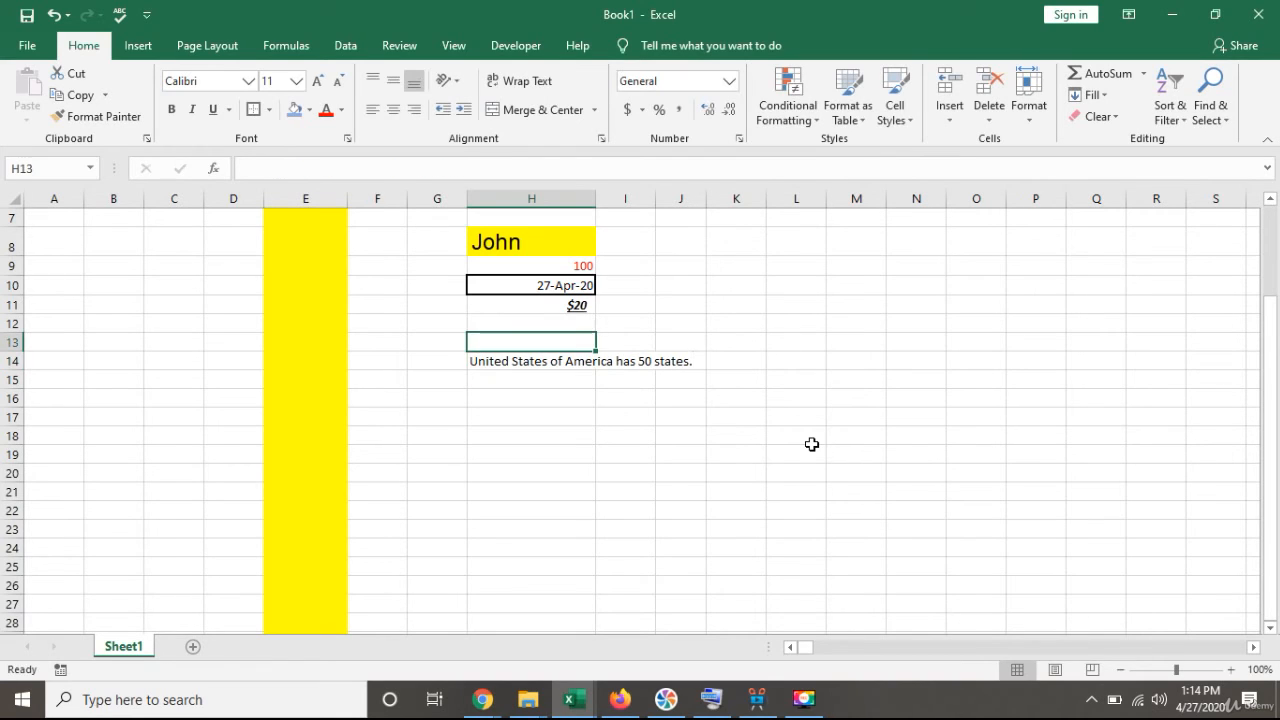
Step: Wrap the text of the sentence in cell H14
{"action": "key", "text": "Down"}
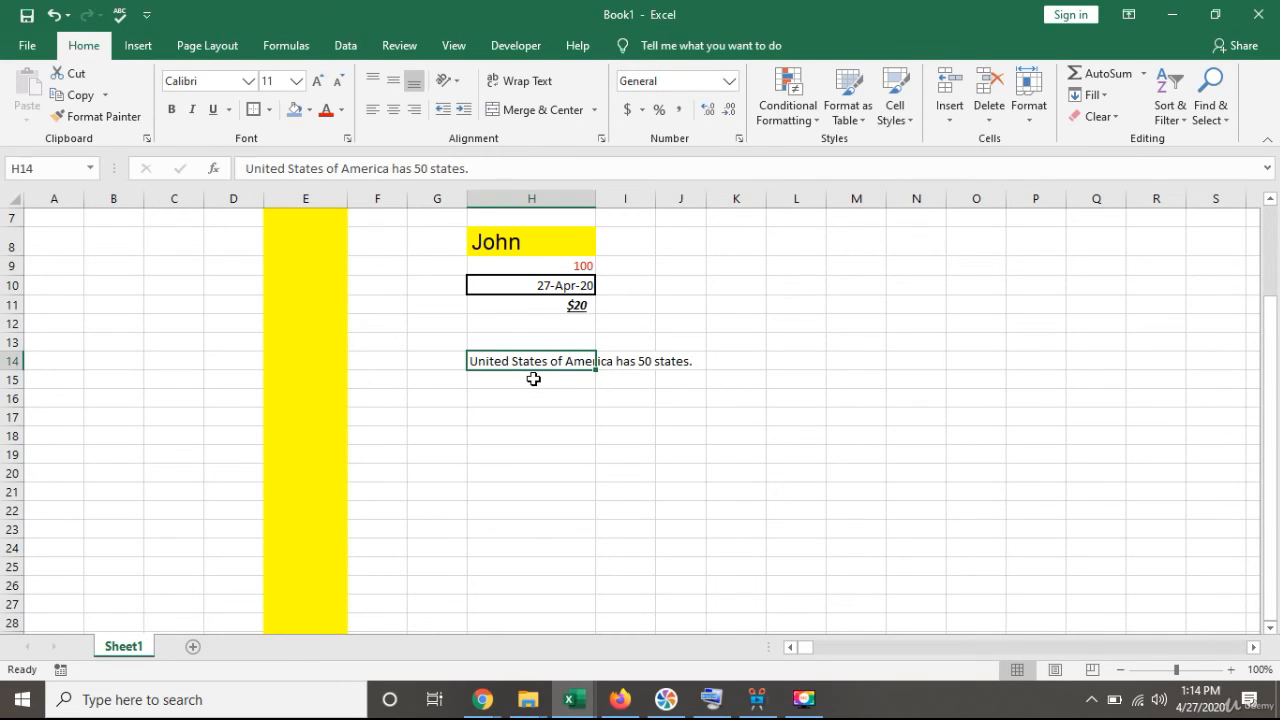
{"action": "left_click", "coordinate": [531, 84]}
{"action": "left_click", "coordinate": [537, 470]}
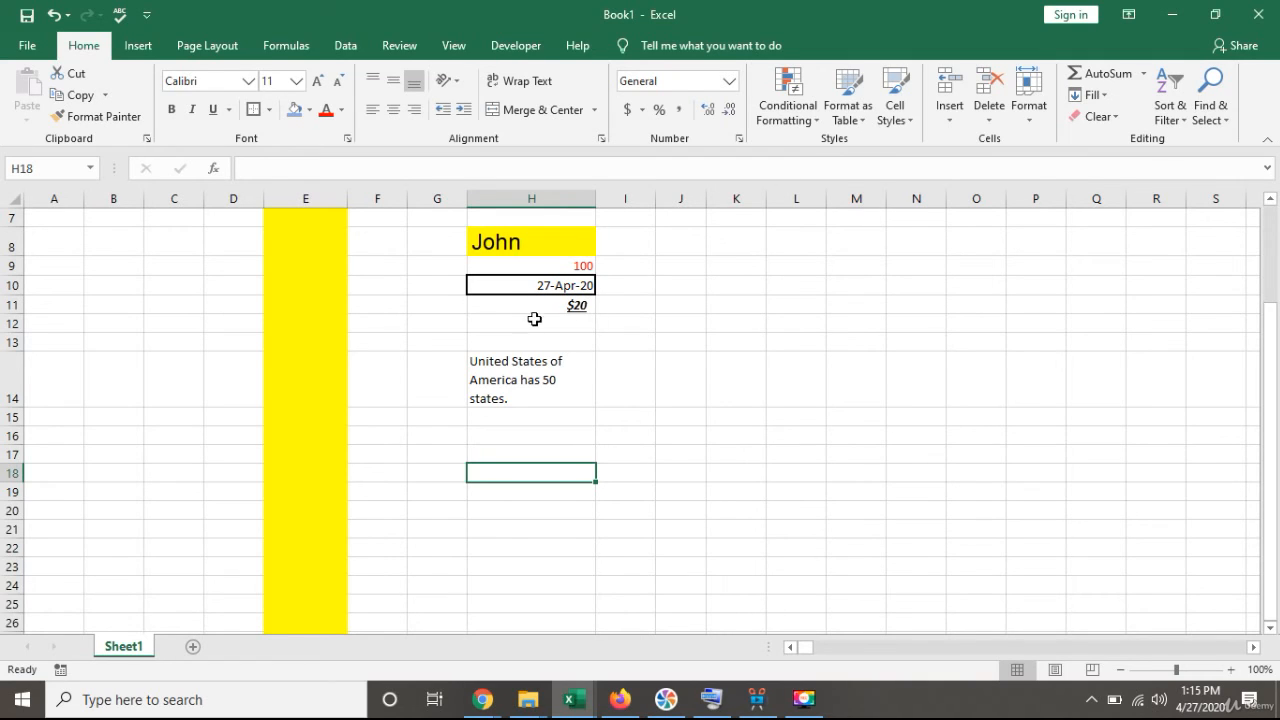
Step: Select all of column E and, separately, all of row 14
{"action": "left_click", "coordinate": [316, 197]}
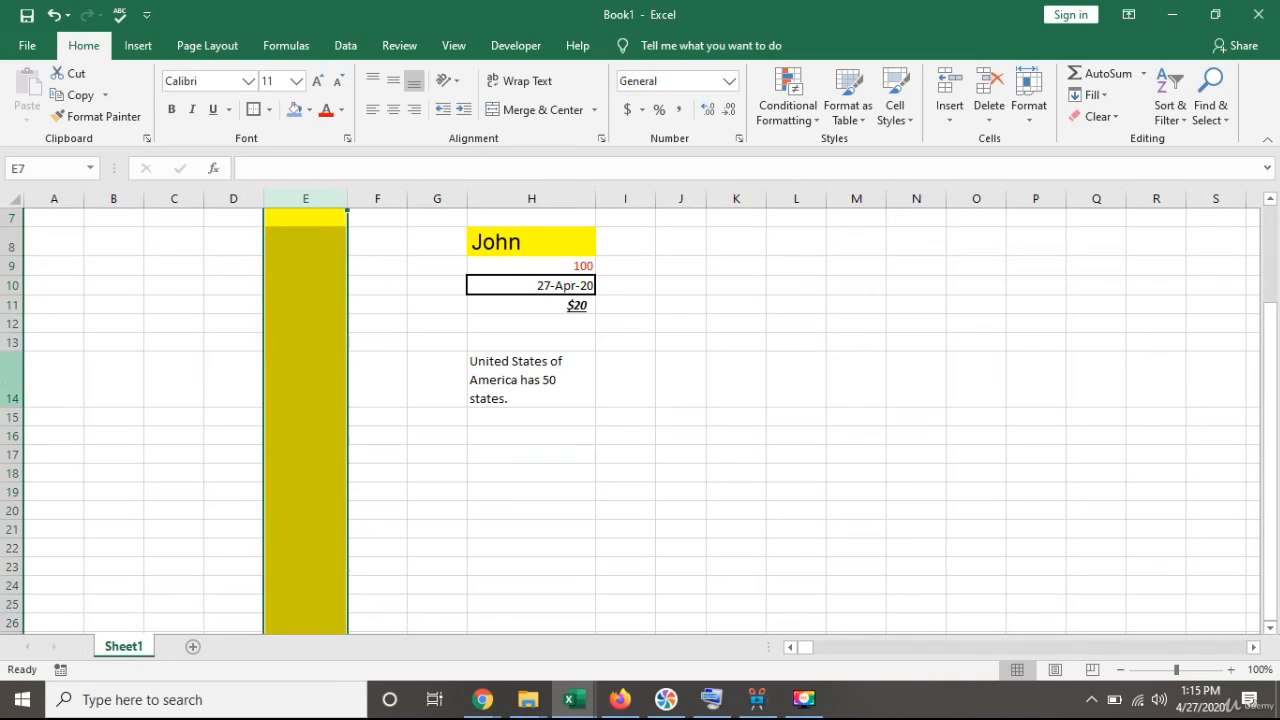
{"action": "left_click", "coordinate": [4, 386]}
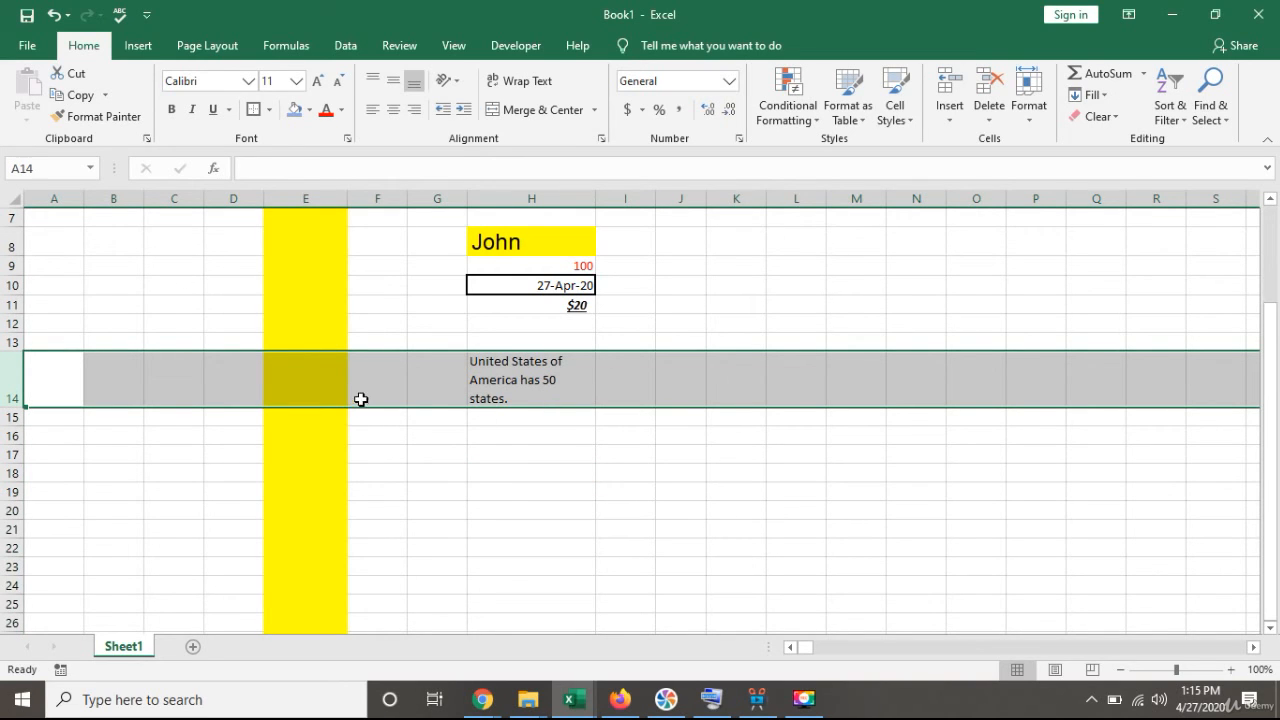
{"action": "left_click", "coordinate": [338, 436]}
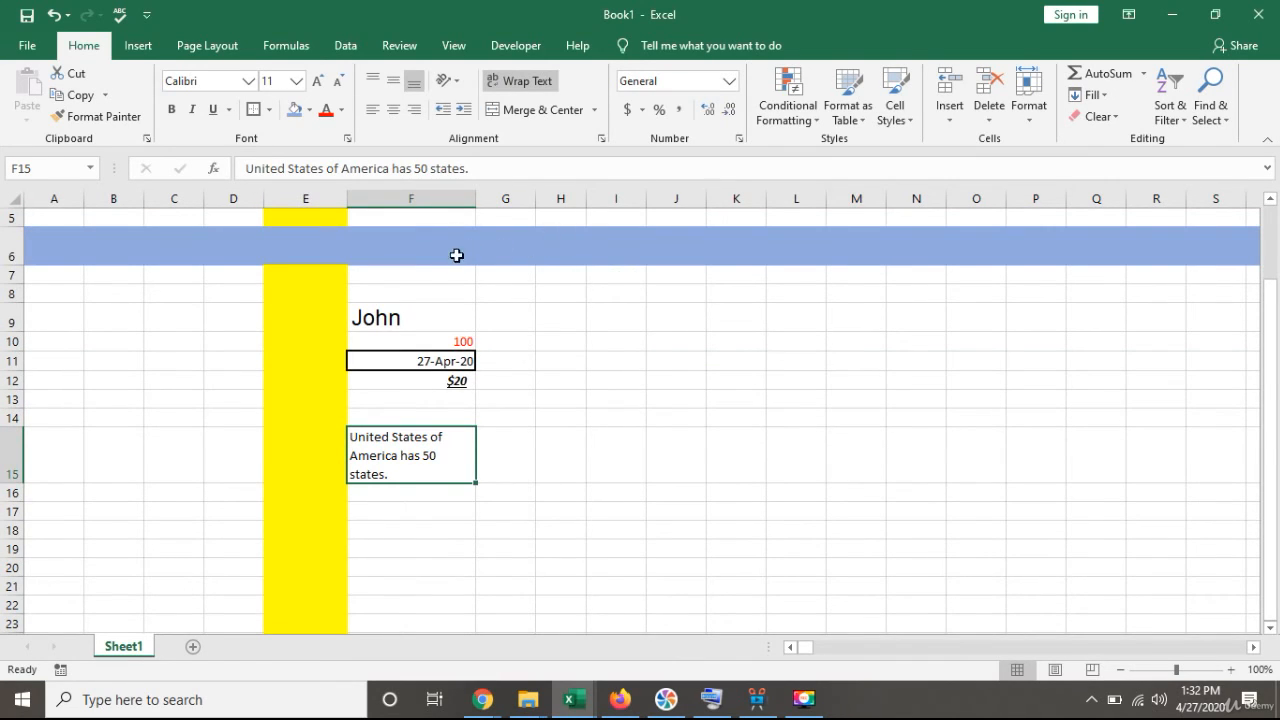
Step: Fill the whole of column D with gray
{"action": "scroll", "coordinate": [371, 310], "scroll_direction": "up", "scroll_amount": 2}
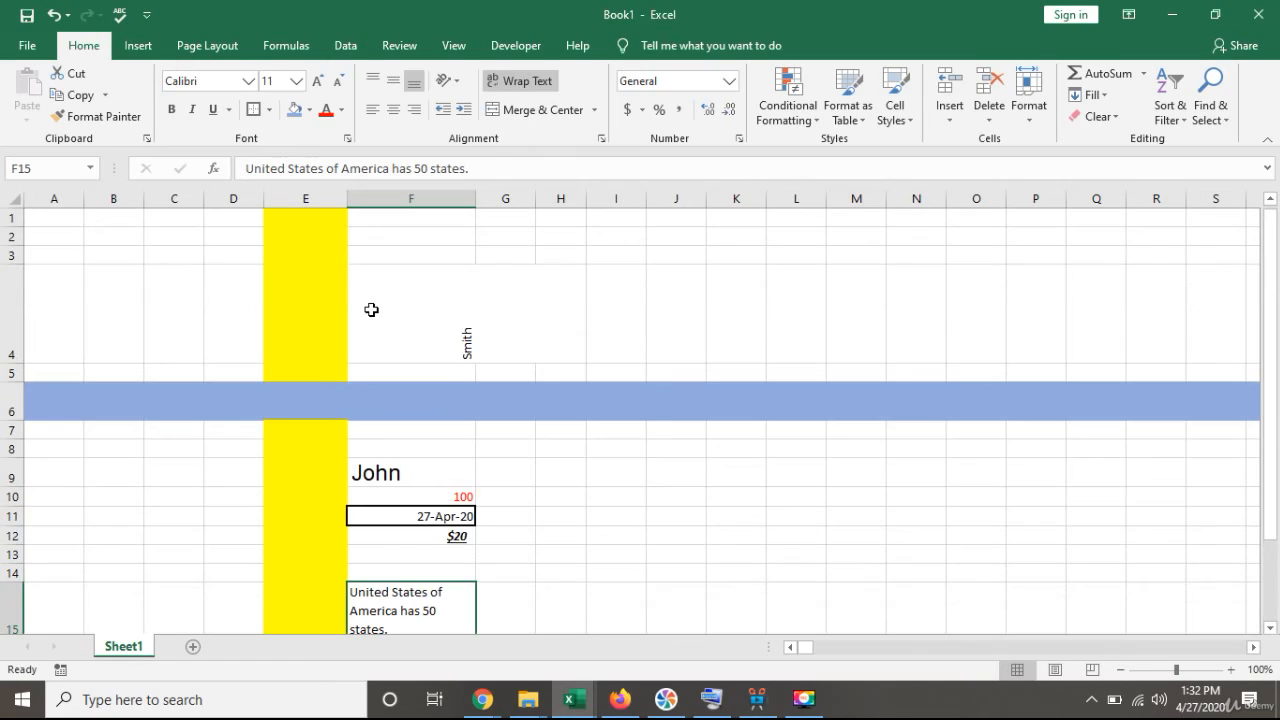
{"action": "left_click", "coordinate": [309, 193]}
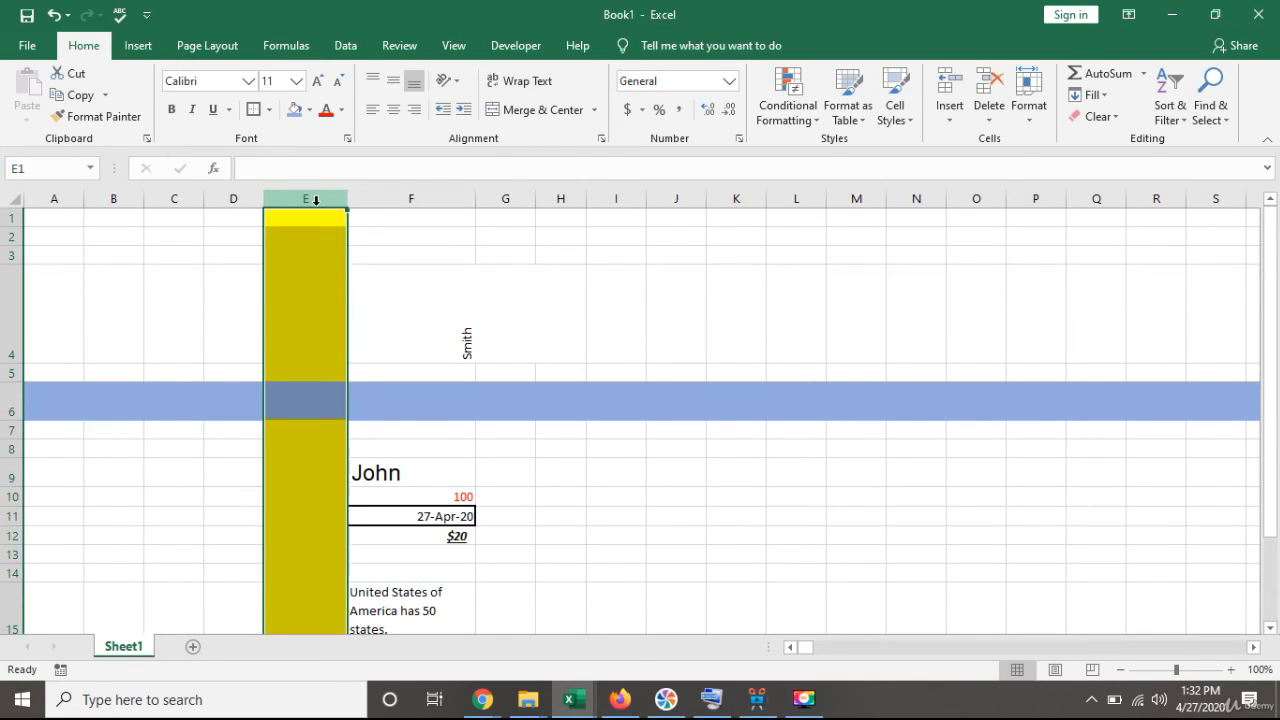
{"action": "left_click", "coordinate": [232, 195]}
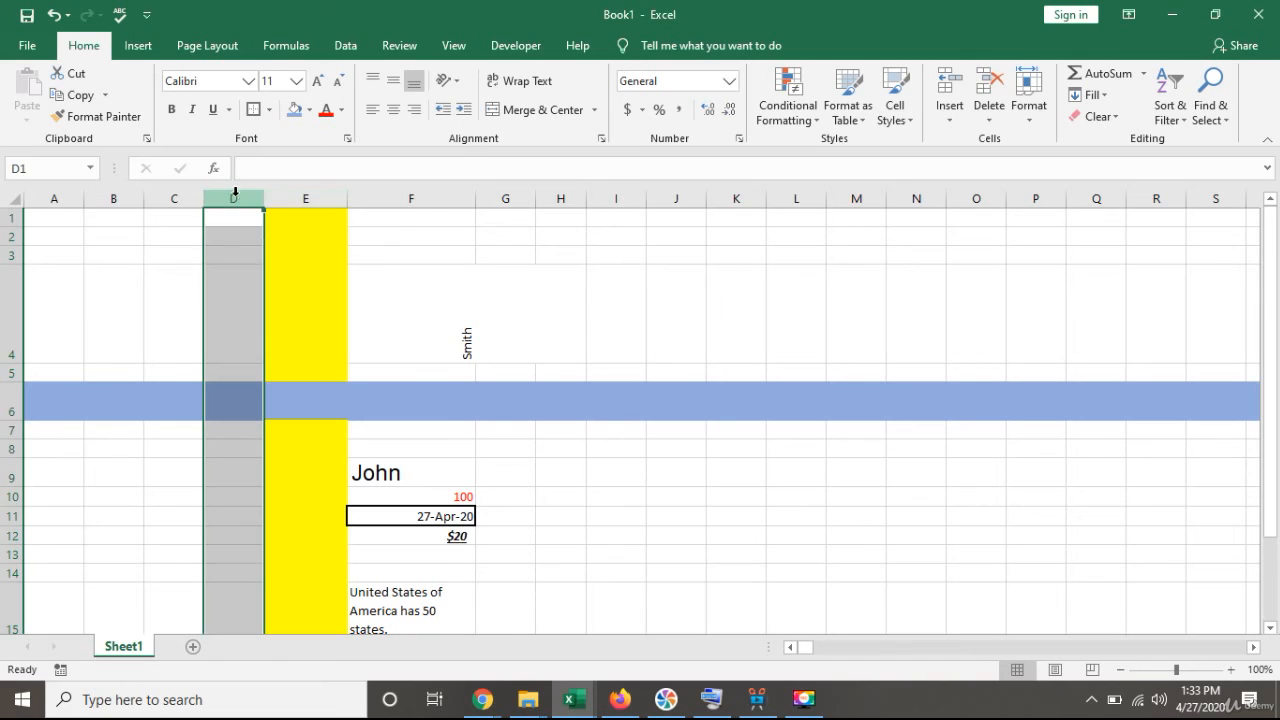
{"action": "left_click", "coordinate": [268, 110]}
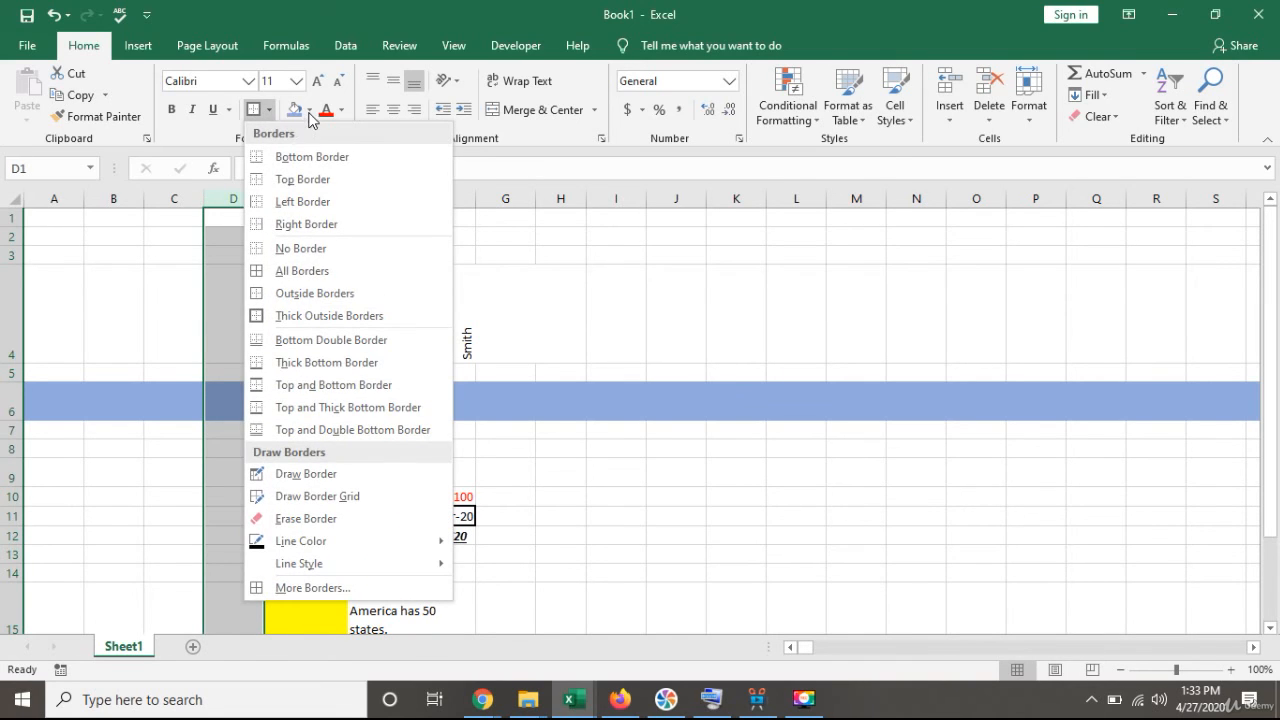
{"action": "left_click", "coordinate": [310, 116]}
{"action": "left_click", "coordinate": [311, 176]}
{"action": "left_click", "coordinate": [288, 284]}
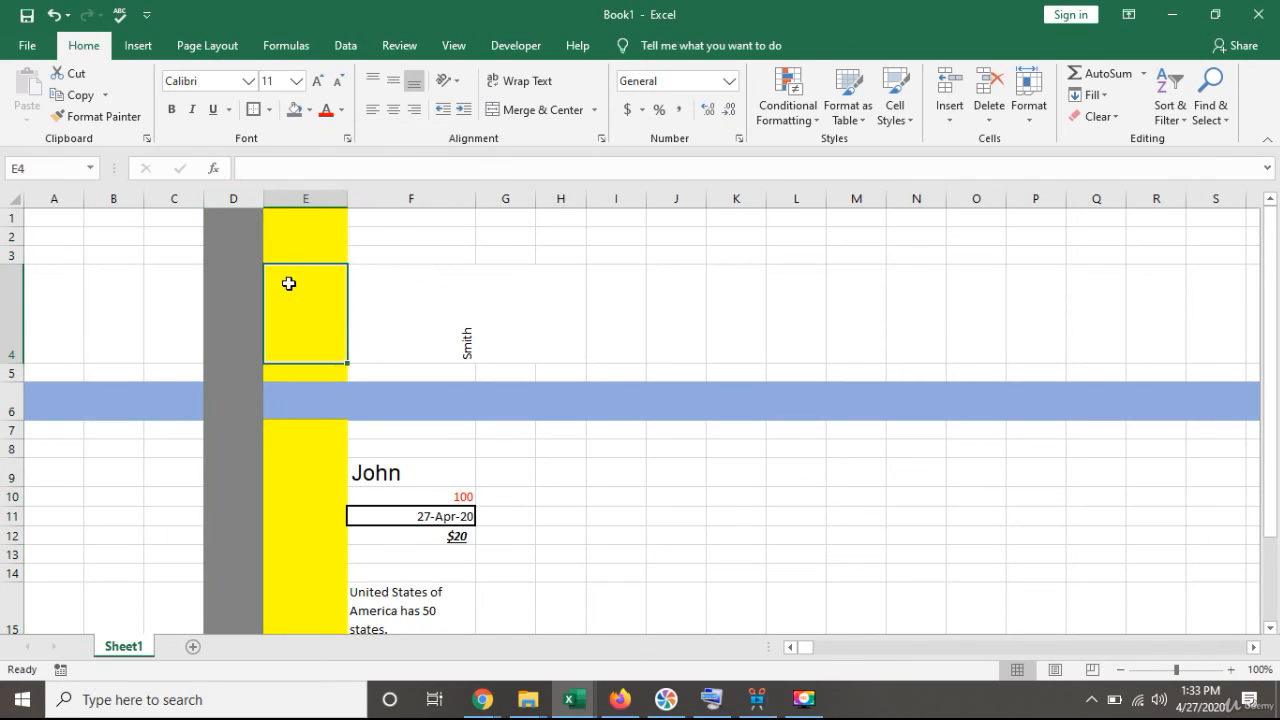
Step: Insert a new column directly before the yellow column E
{"action": "left_click", "coordinate": [290, 194]}
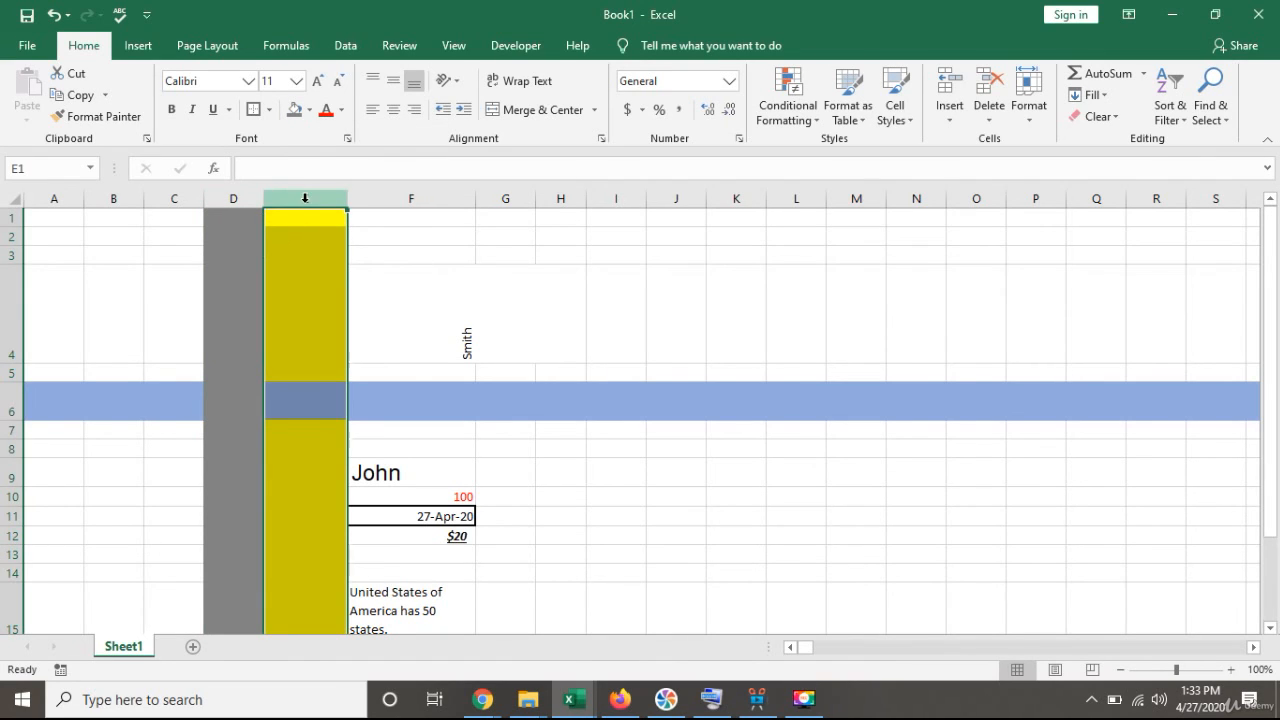
{"action": "right_click", "coordinate": [300, 194]}
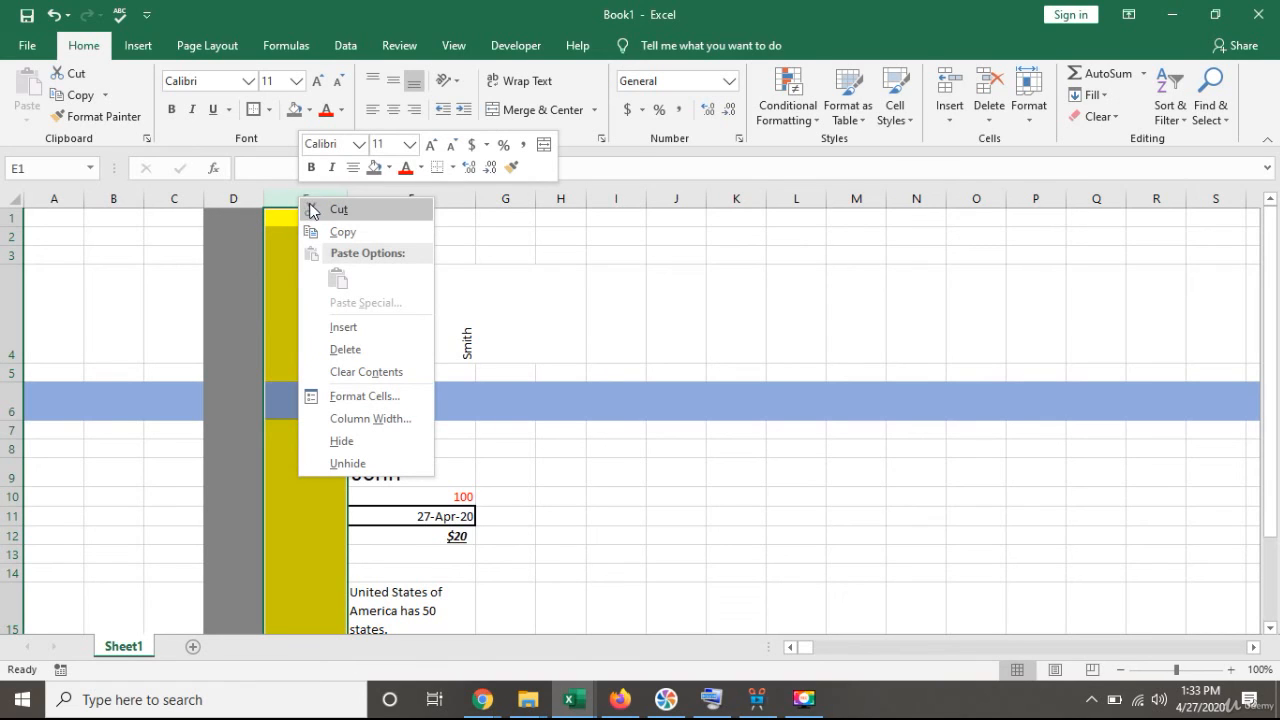
{"action": "left_click", "coordinate": [345, 327]}
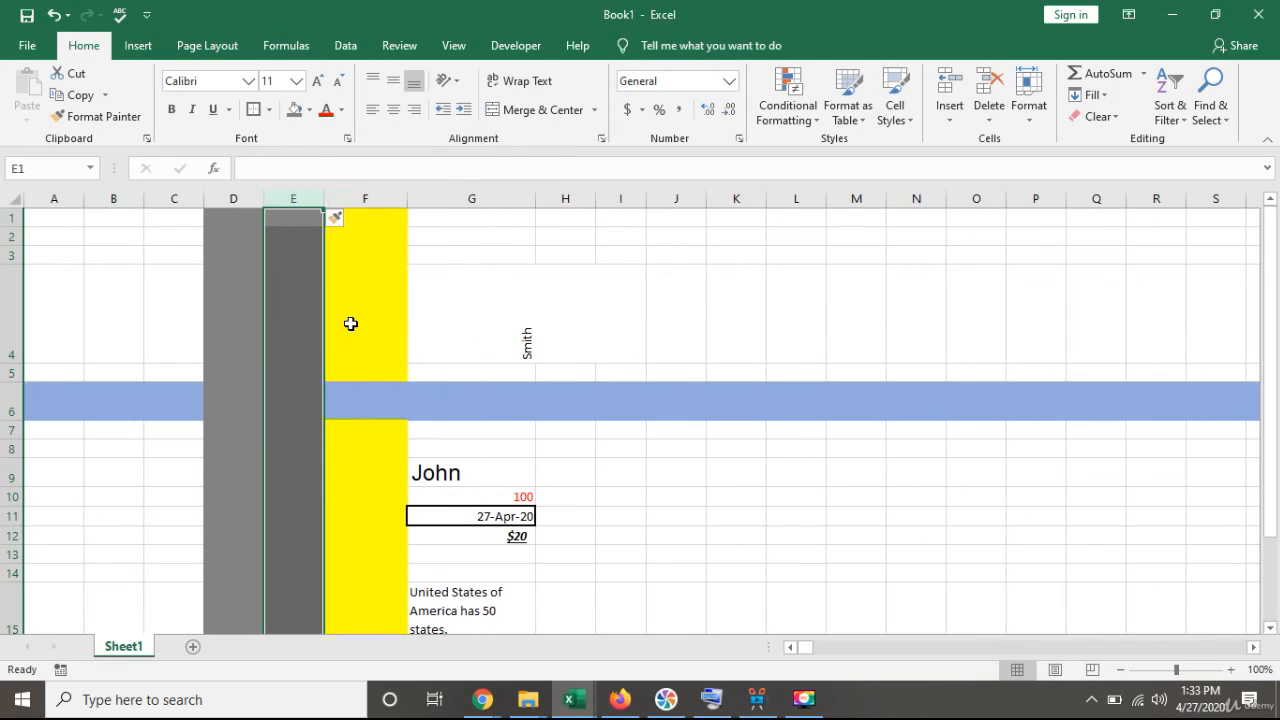
{"action": "left_click", "coordinate": [305, 300]}
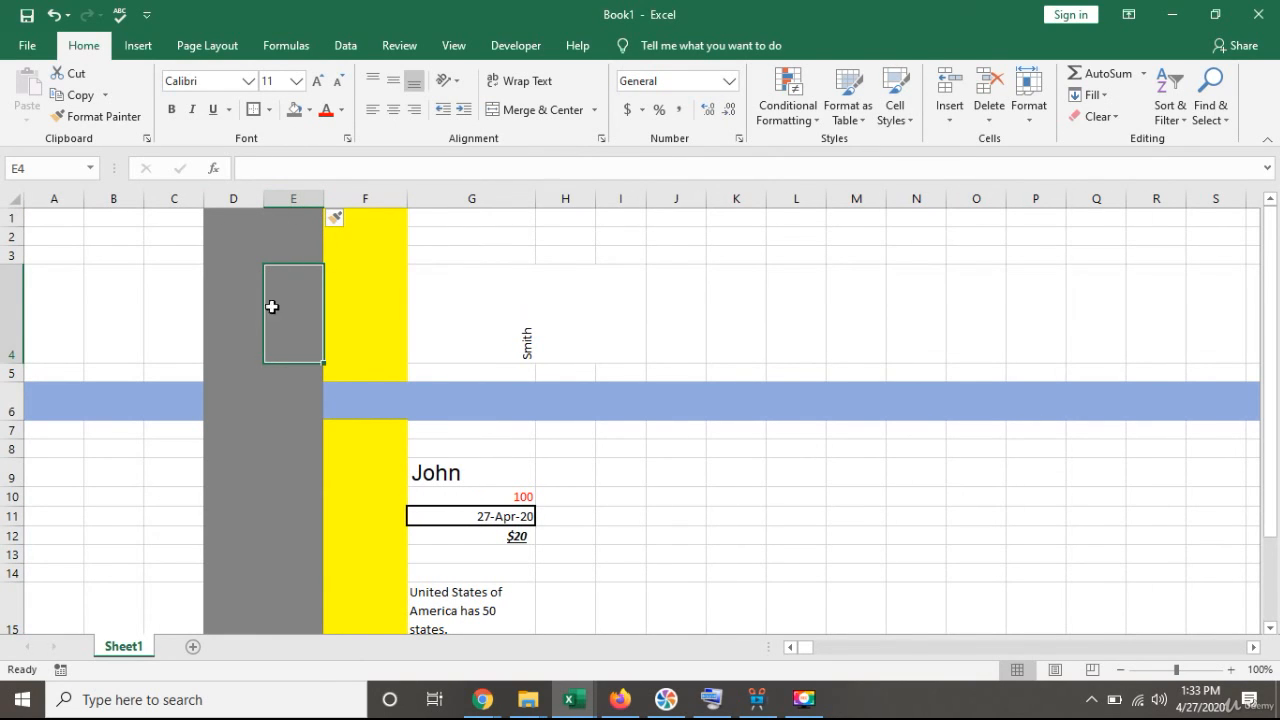
Step: Fill the whole of row 7 with the same gray as column D
{"action": "left_click", "coordinate": [8, 428]}
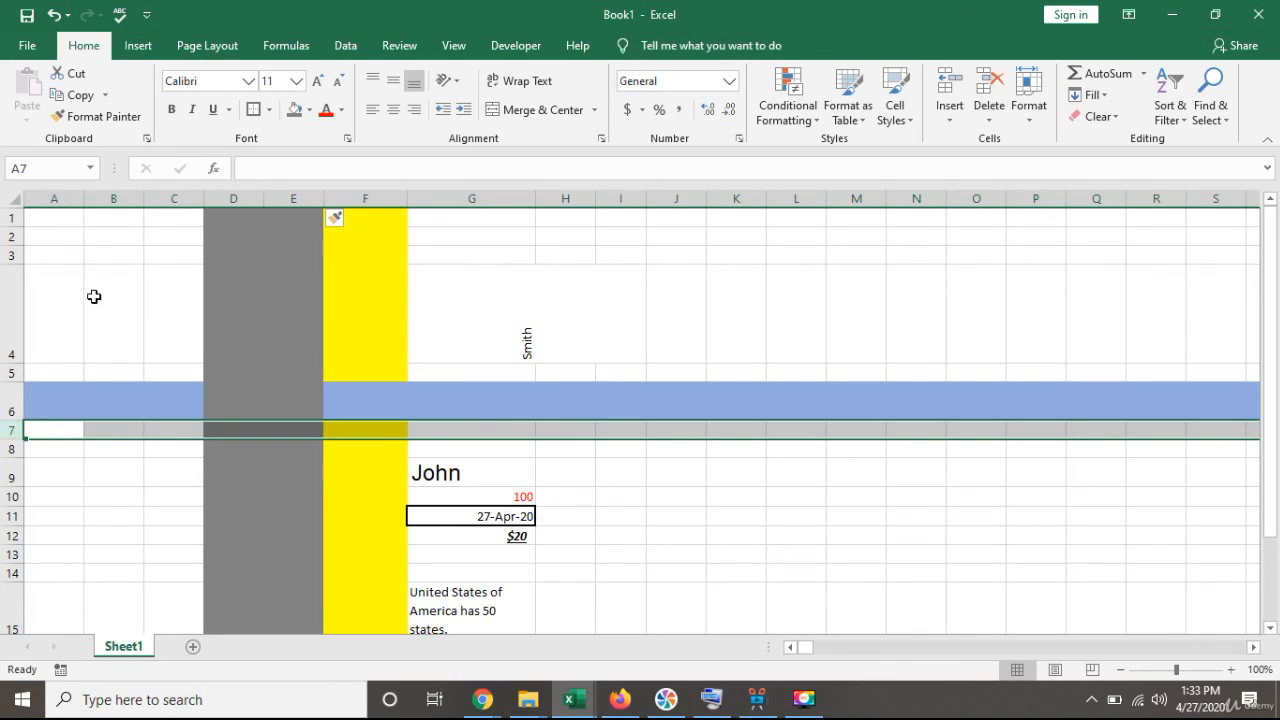
{"action": "left_click", "coordinate": [300, 112]}
{"action": "left_click", "coordinate": [252, 472]}
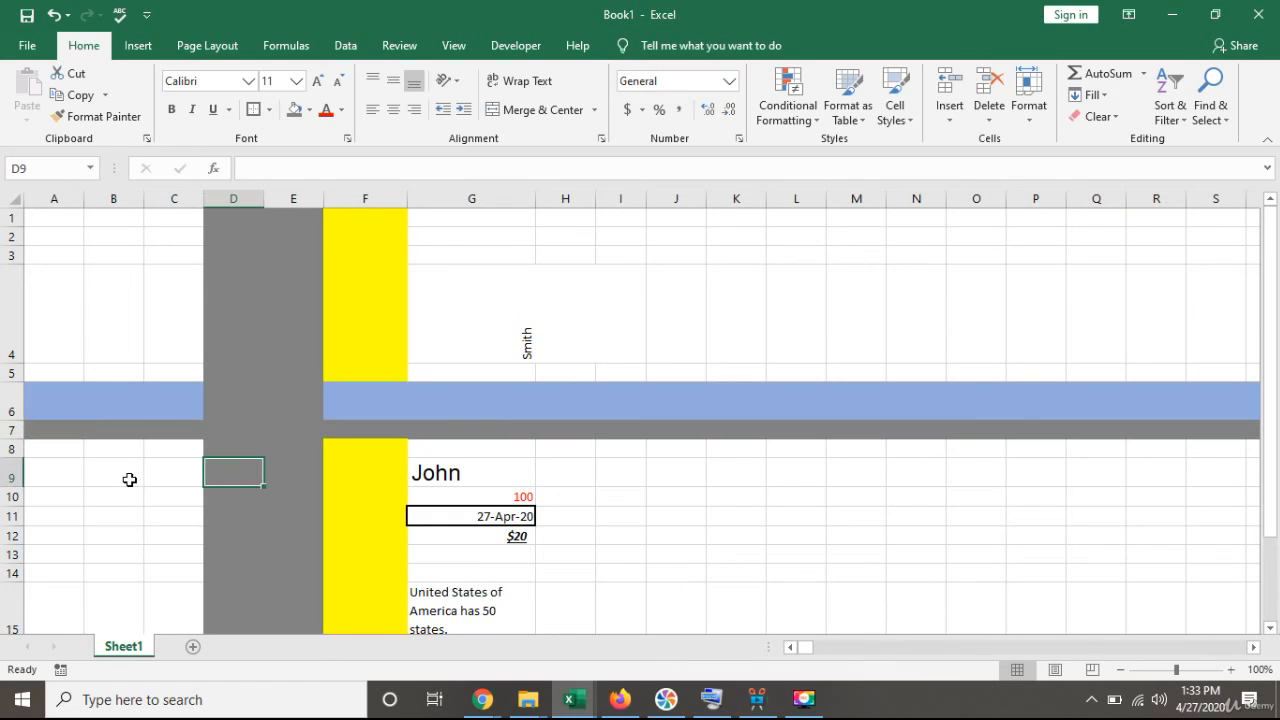
Step: Insert a new row directly above the gray row 7
{"action": "left_click", "coordinate": [12, 430]}
{"action": "right_click", "coordinate": [12, 430]}
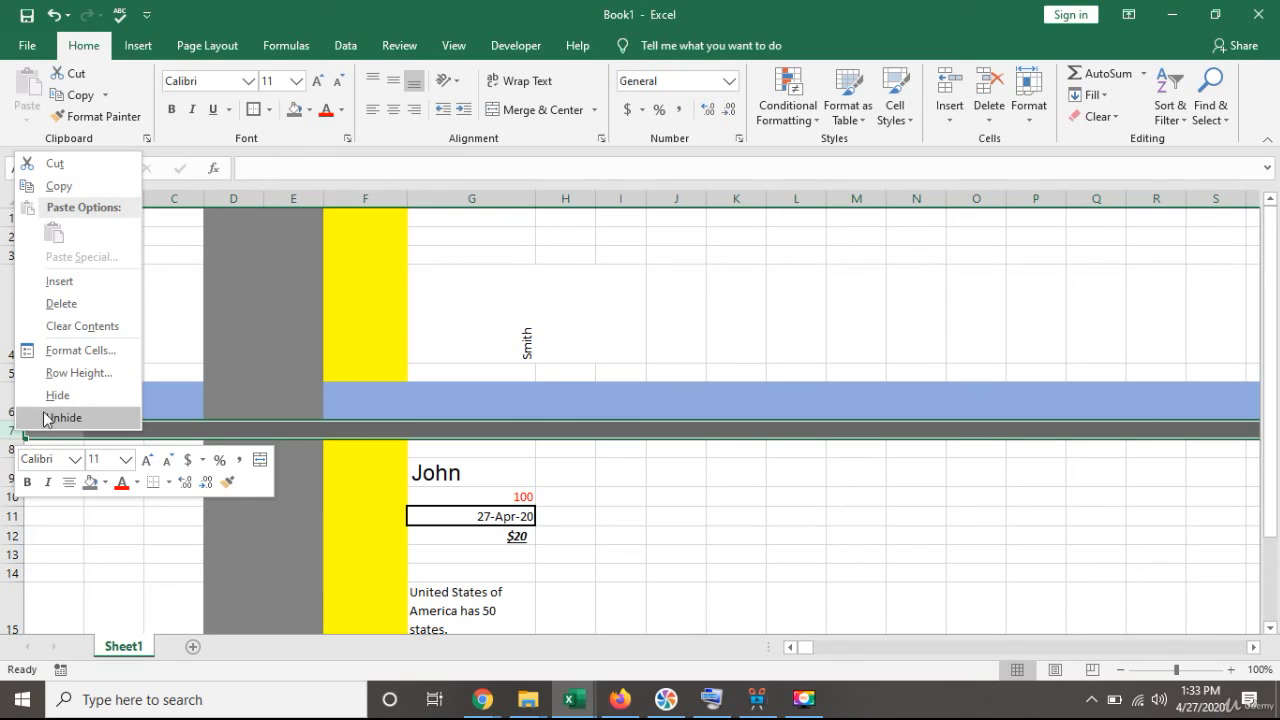
{"action": "left_click", "coordinate": [62, 281]}
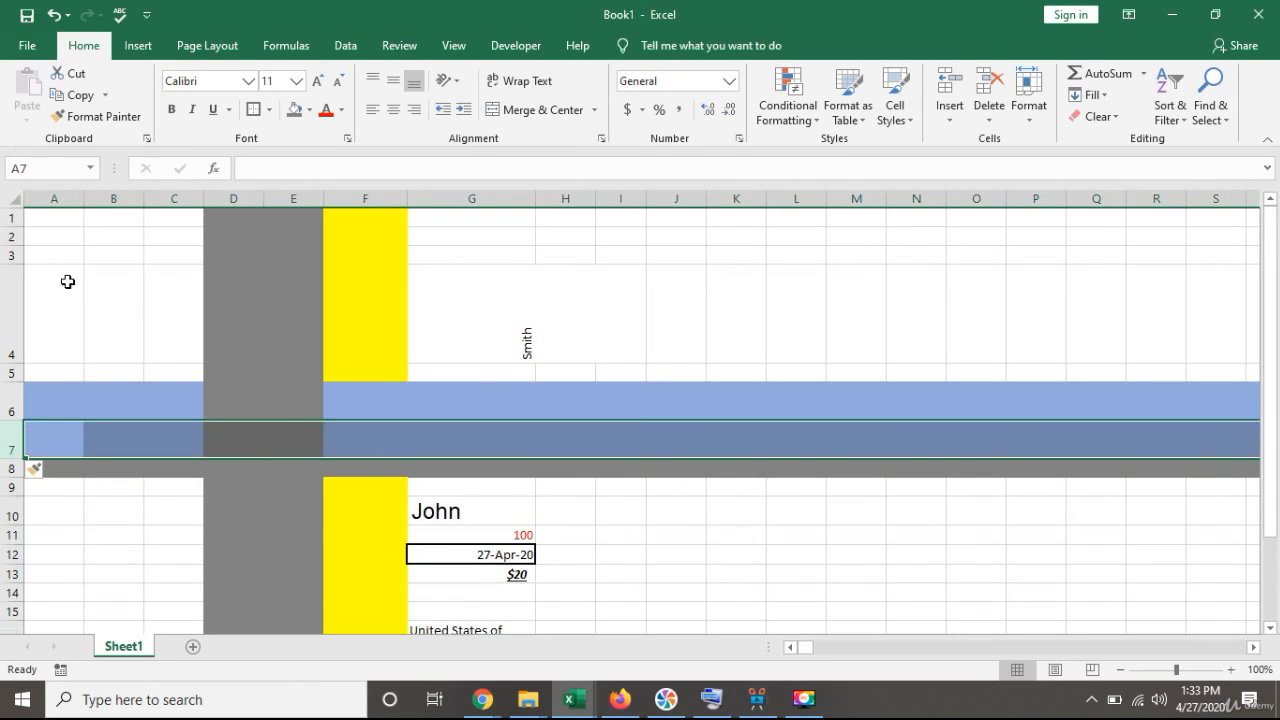
{"action": "left_click", "coordinate": [311, 539]}
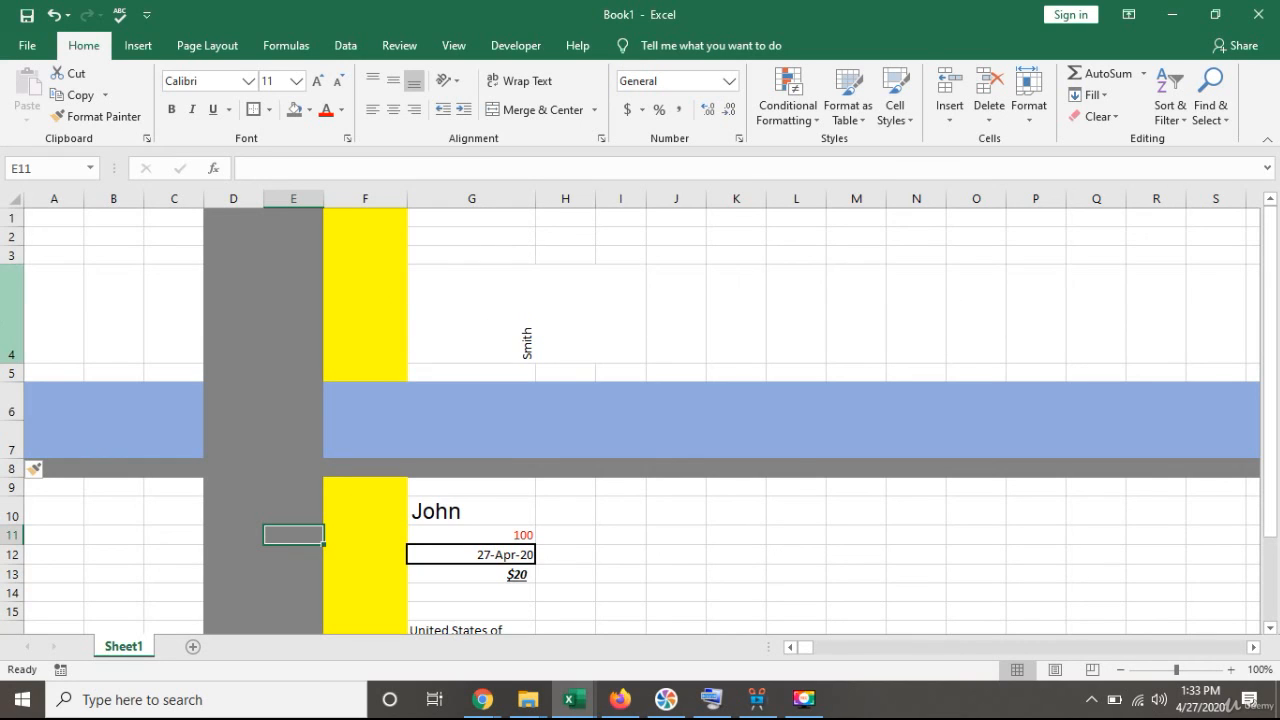
Step: Delete the tall row 4 that holds the rotated text
{"action": "left_click", "coordinate": [9, 316]}
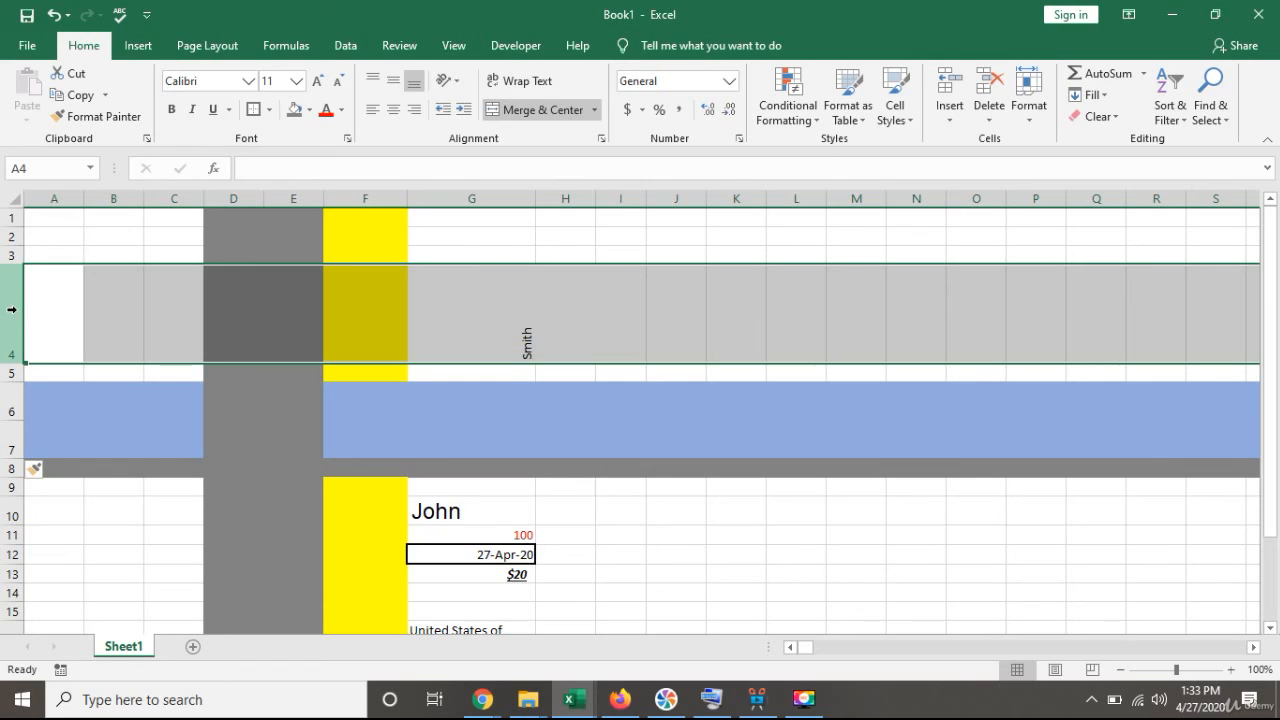
{"action": "right_click", "coordinate": [14, 310]}
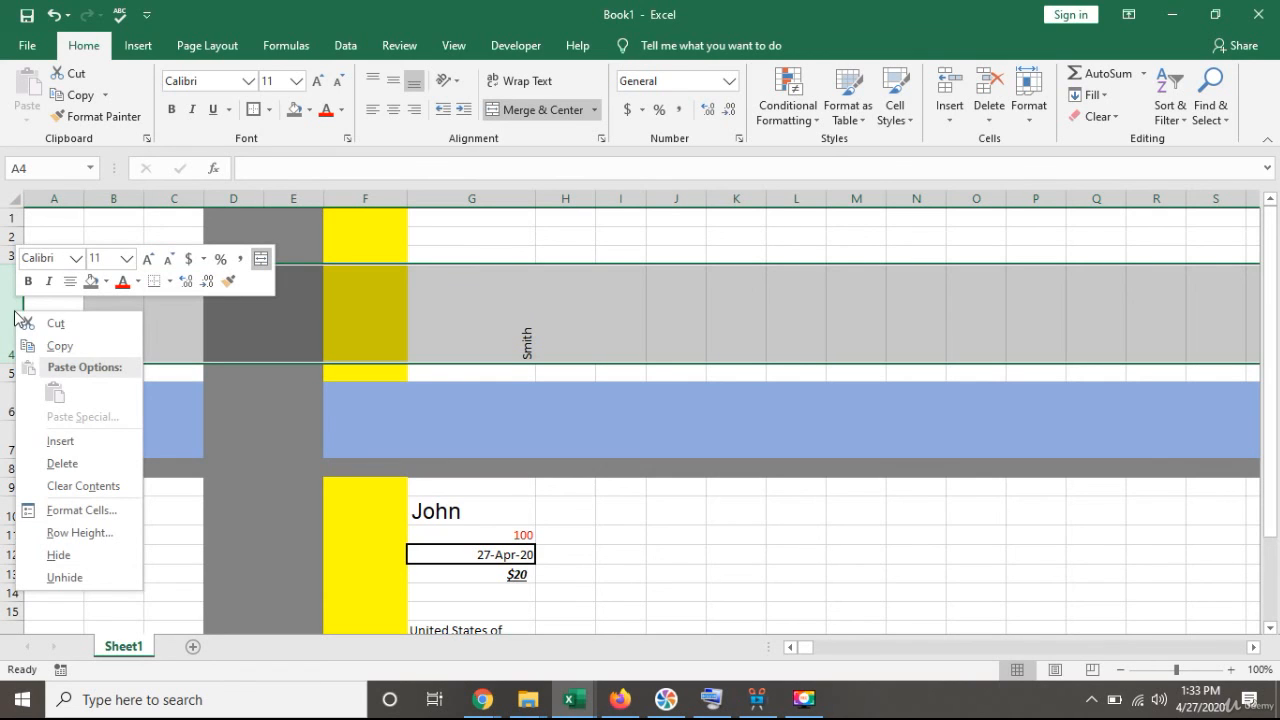
{"action": "left_click", "coordinate": [73, 465]}
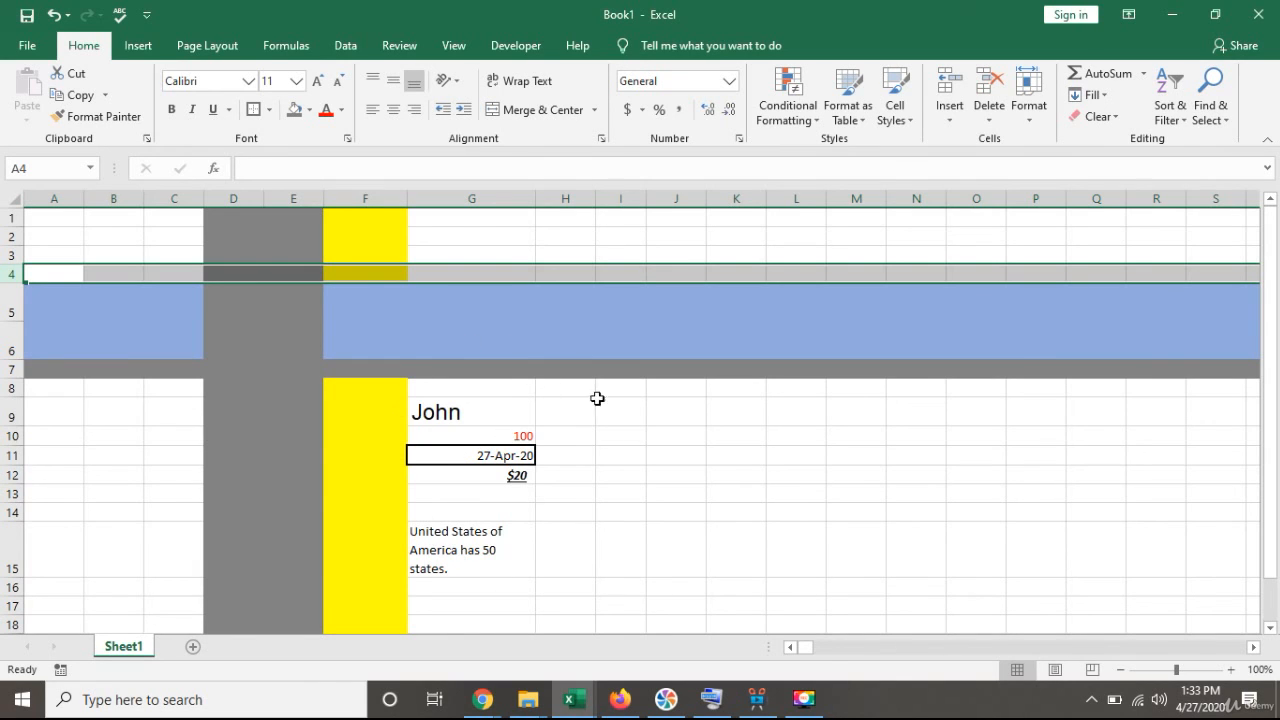
Step: Delete the whole of column G, which holds the sample entries and the wrapped sentence
{"action": "left_click", "coordinate": [484, 523]}
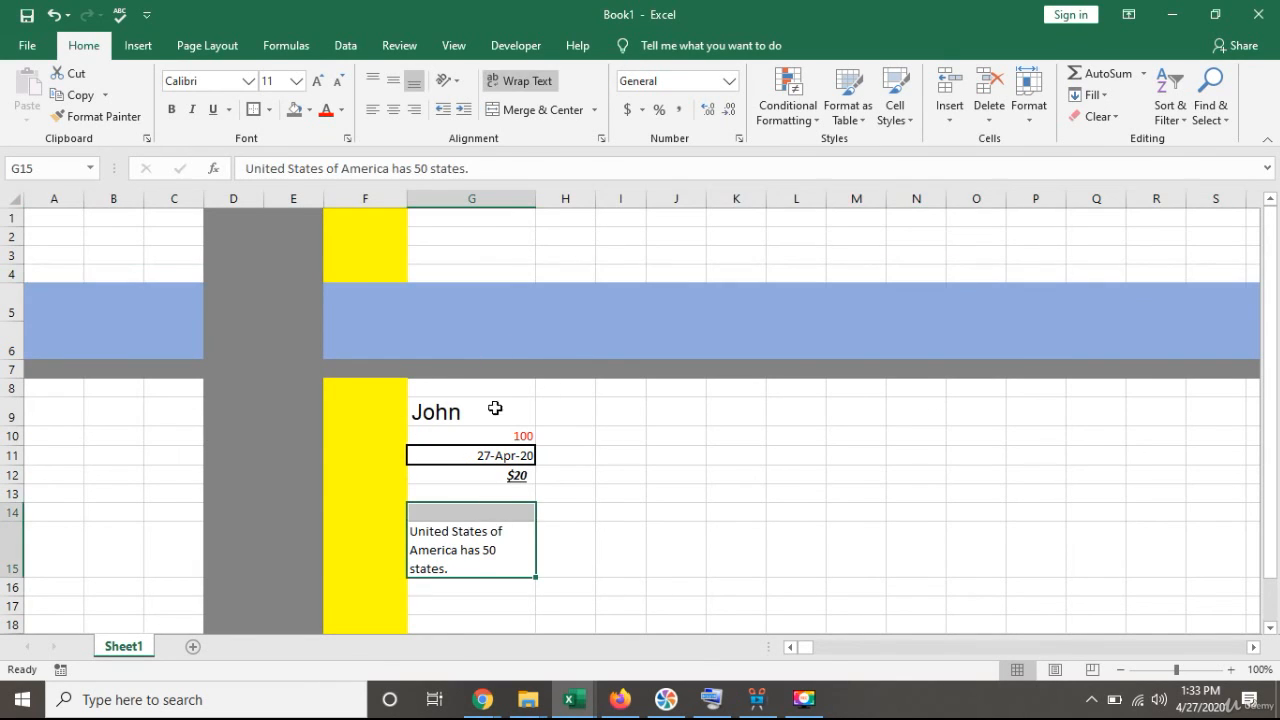
{"action": "left_click", "coordinate": [471, 197]}
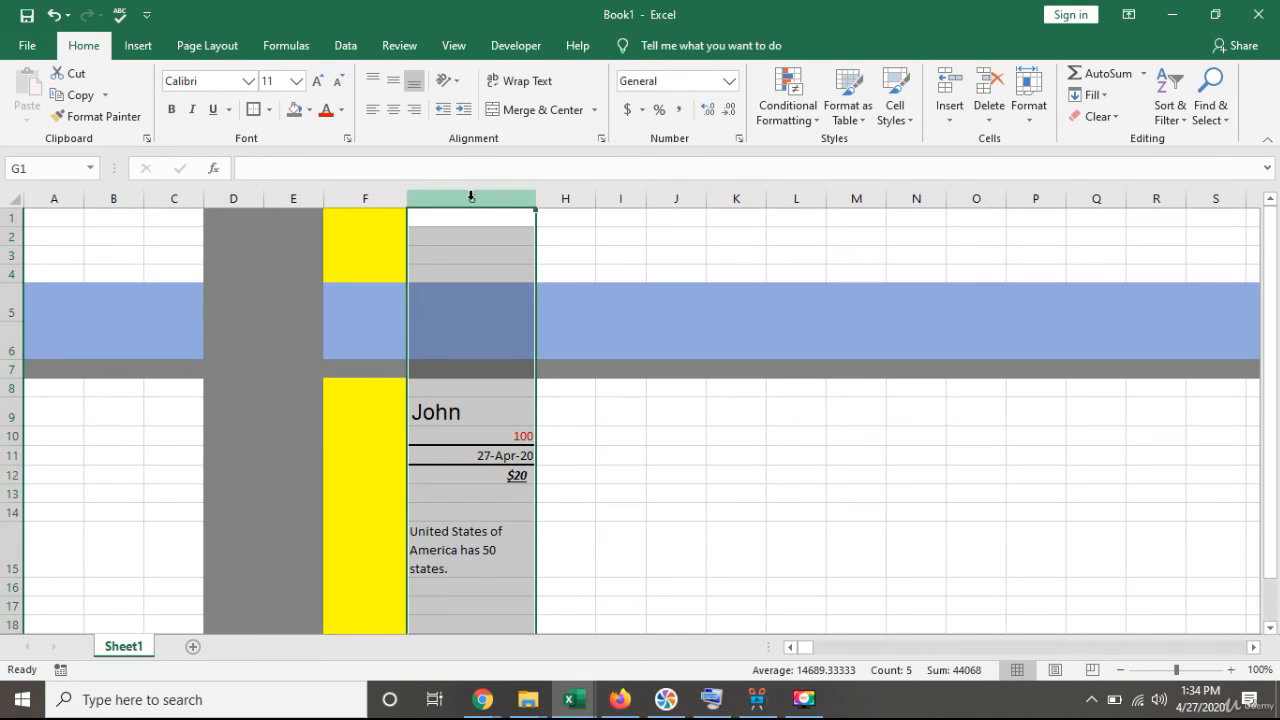
{"action": "right_click", "coordinate": [472, 196]}
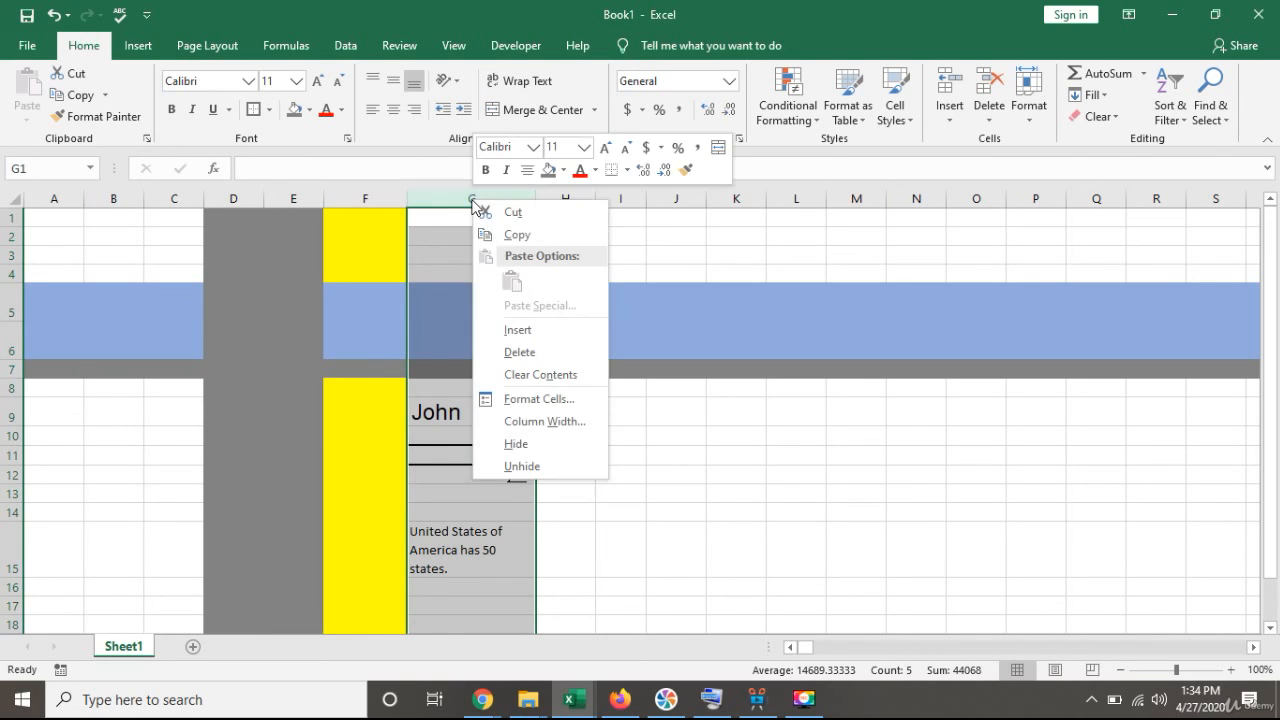
{"action": "left_click", "coordinate": [538, 353]}
{"action": "left_click", "coordinate": [431, 477]}
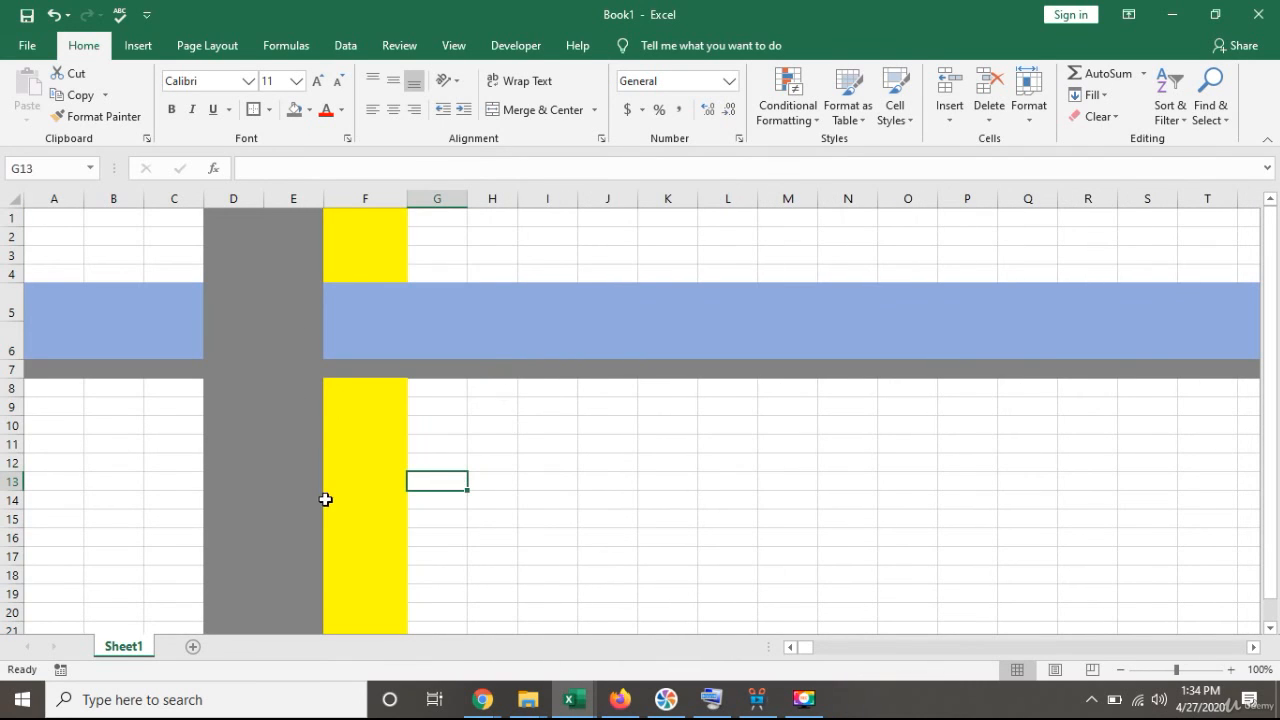